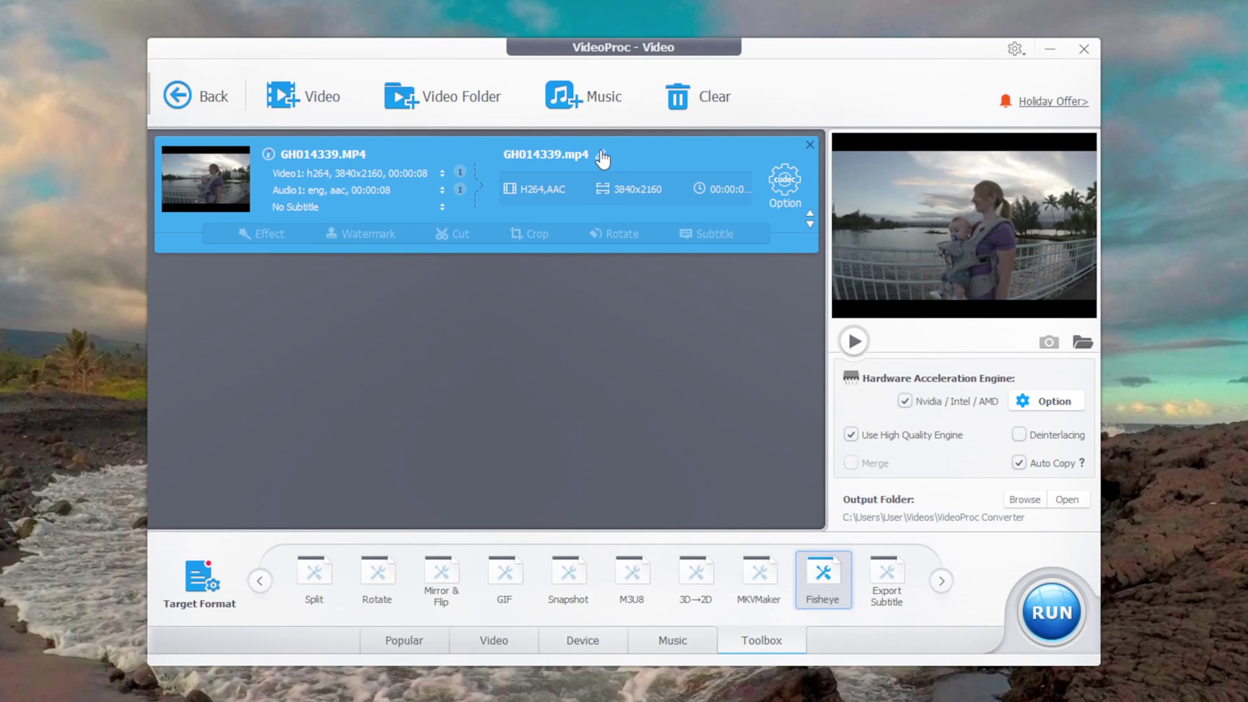
{"action": "left_click", "coordinate": [603, 158]}
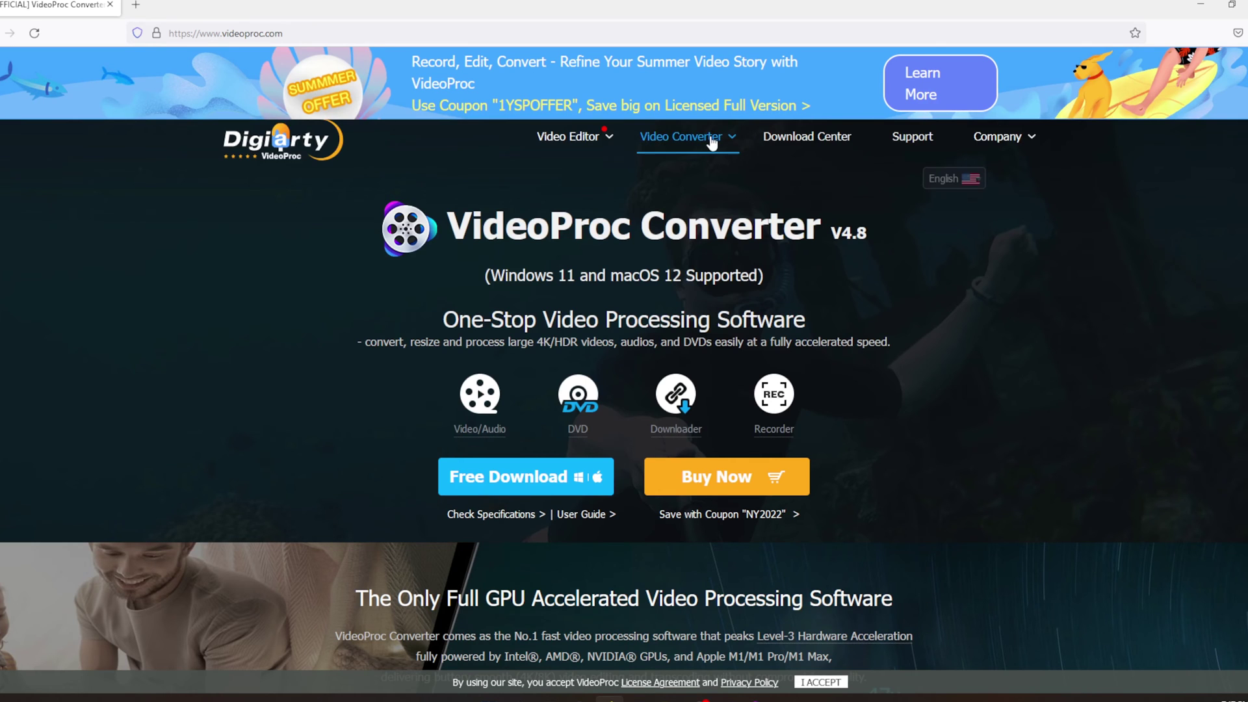
Step: Start the free download of VideoProc Converter from its official website
{"action": "mouse_move", "coordinate": [713, 143]}
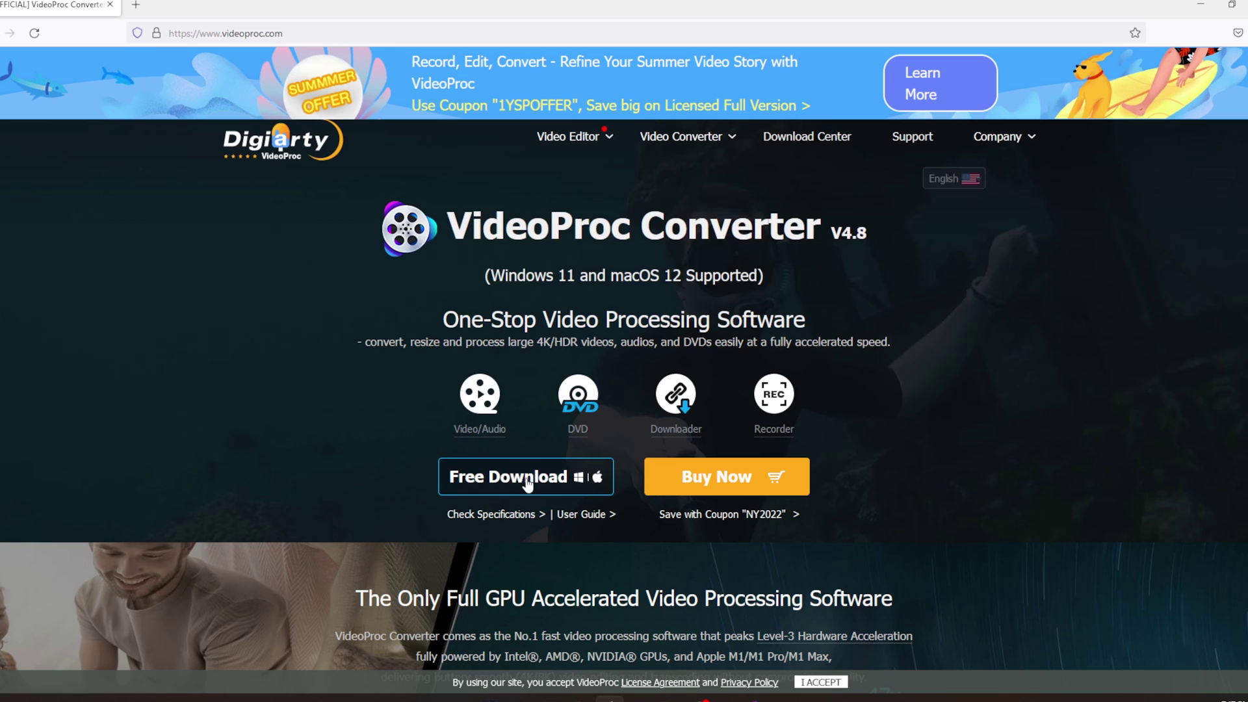
{"action": "left_click", "coordinate": [545, 479]}
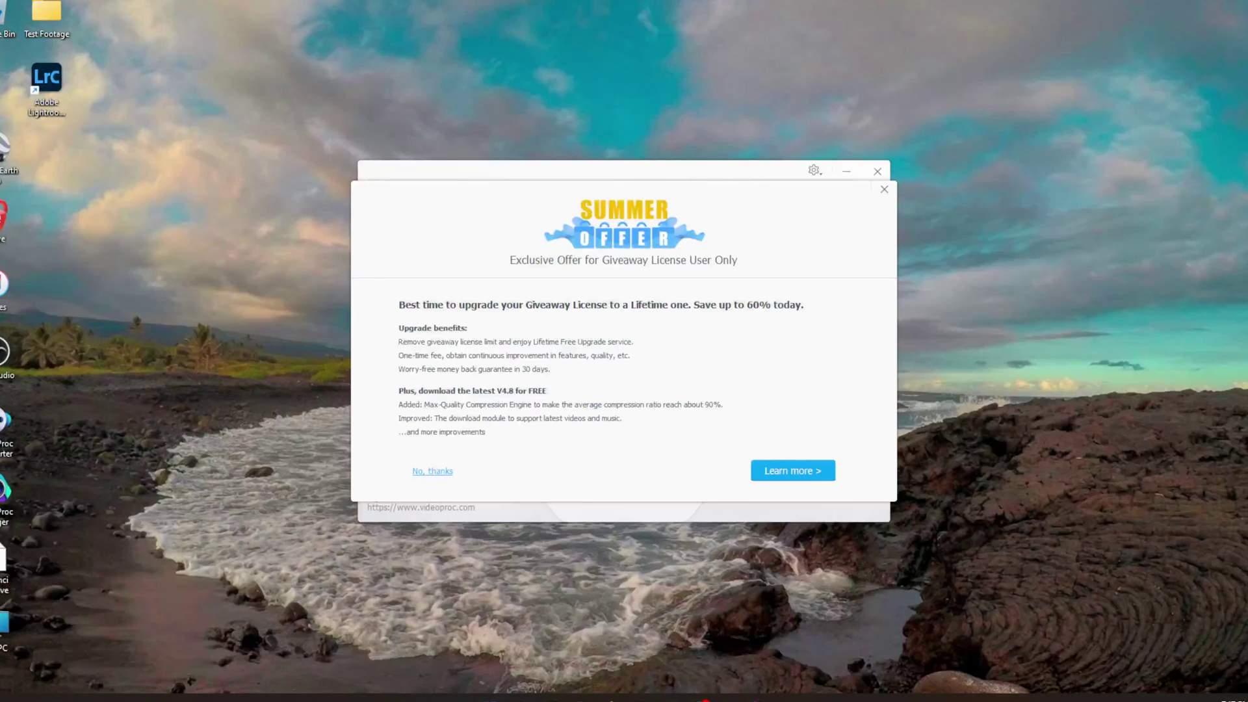
Step: Dismiss the upgrade offer in VideoProc Converter and load GX018475.MP4 from the Test Footage folder for video processing
{"action": "left_click", "coordinate": [435, 471]}
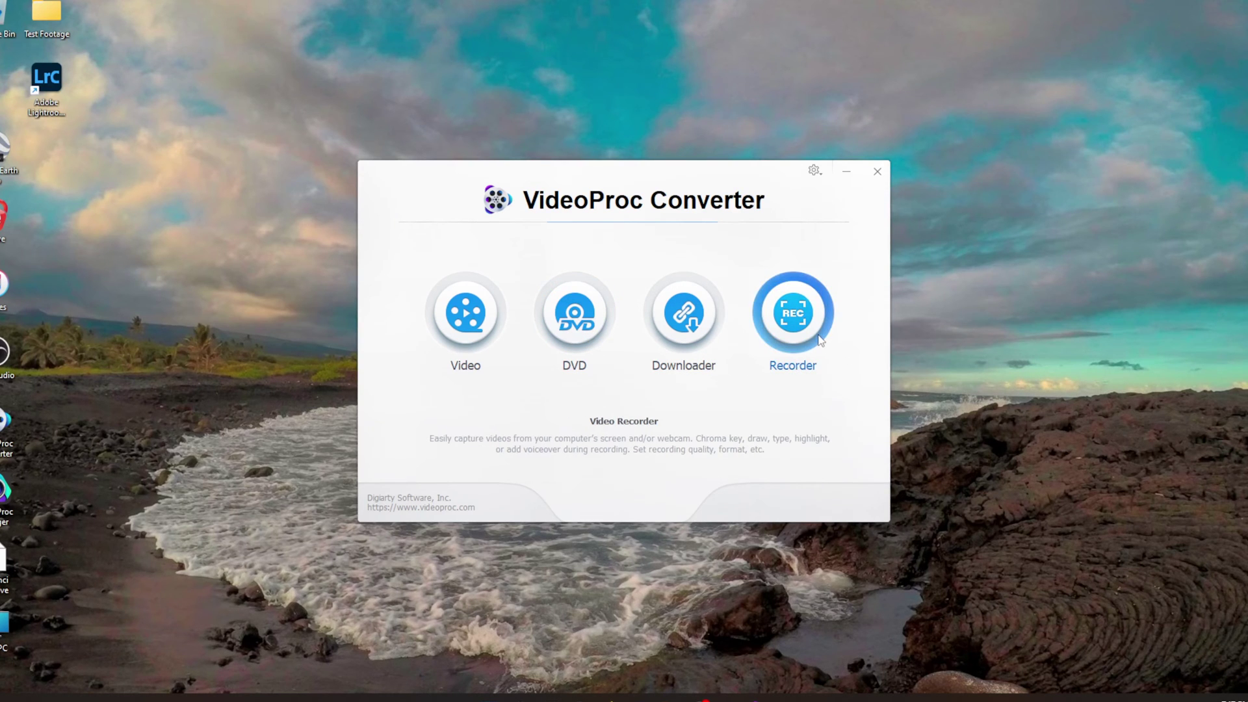
{"action": "left_click", "coordinate": [478, 323]}
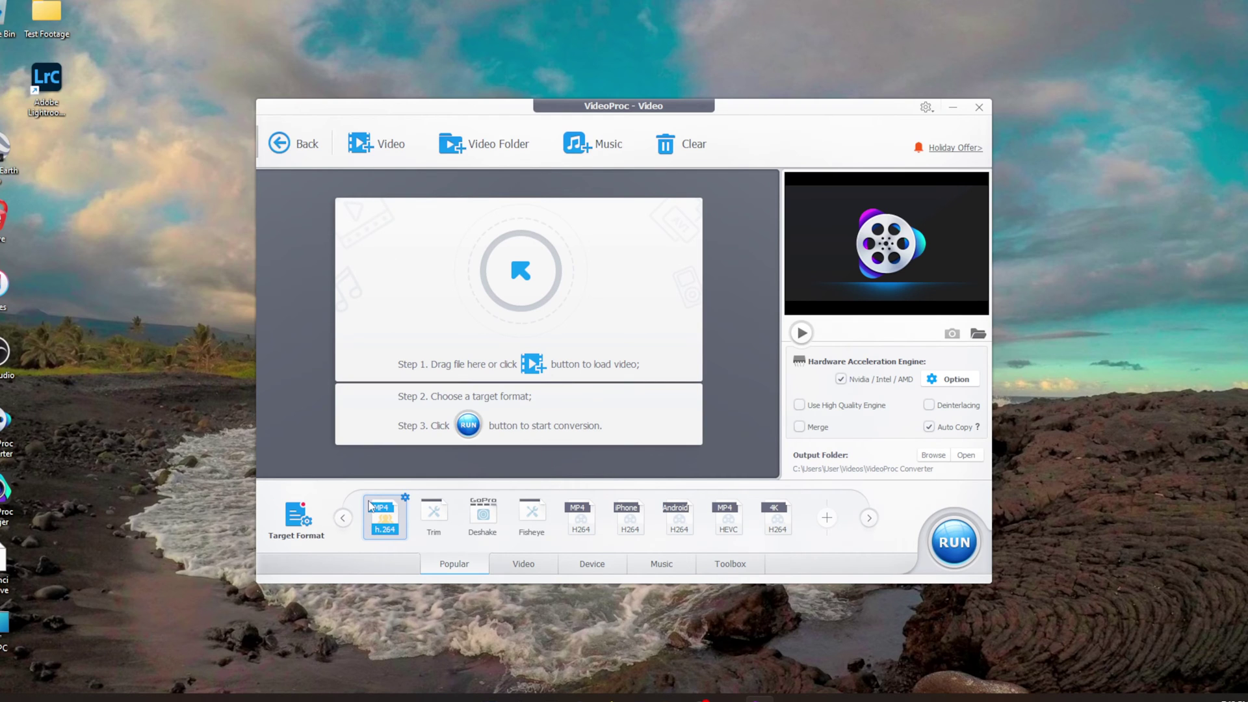
{"action": "mouse_move", "coordinate": [402, 518]}
{"action": "left_click", "coordinate": [362, 146]}
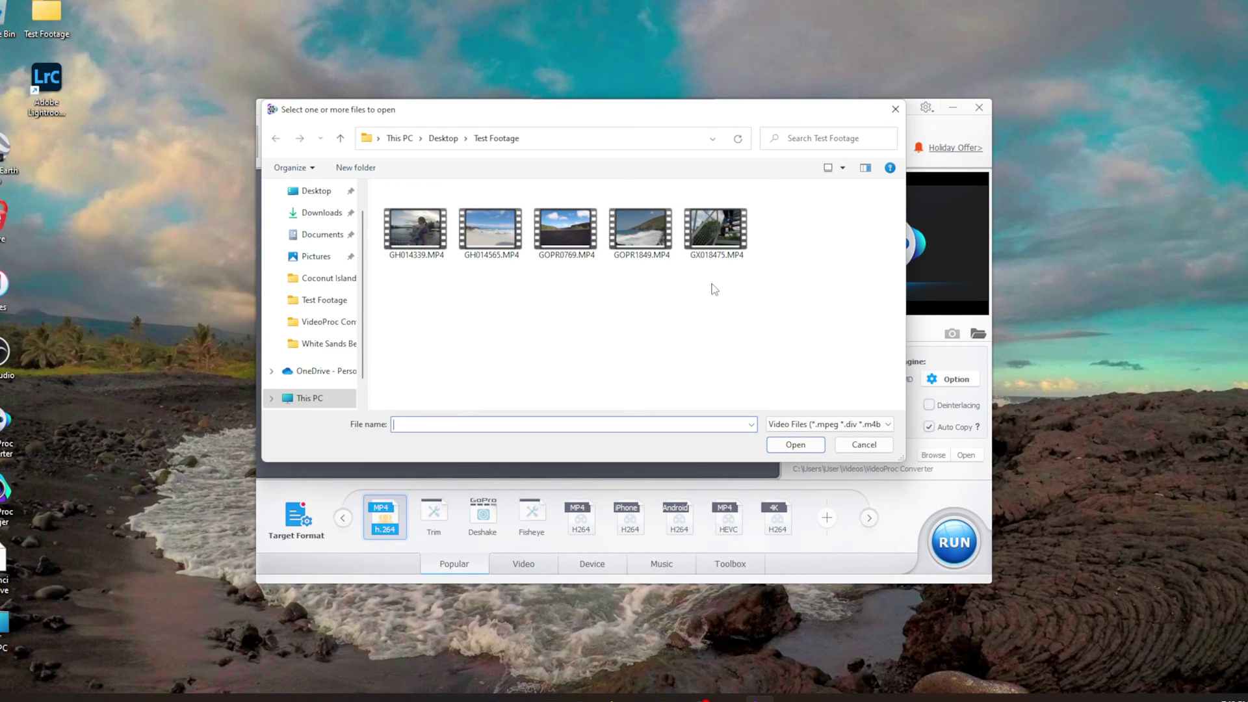
{"action": "left_click", "coordinate": [718, 247]}
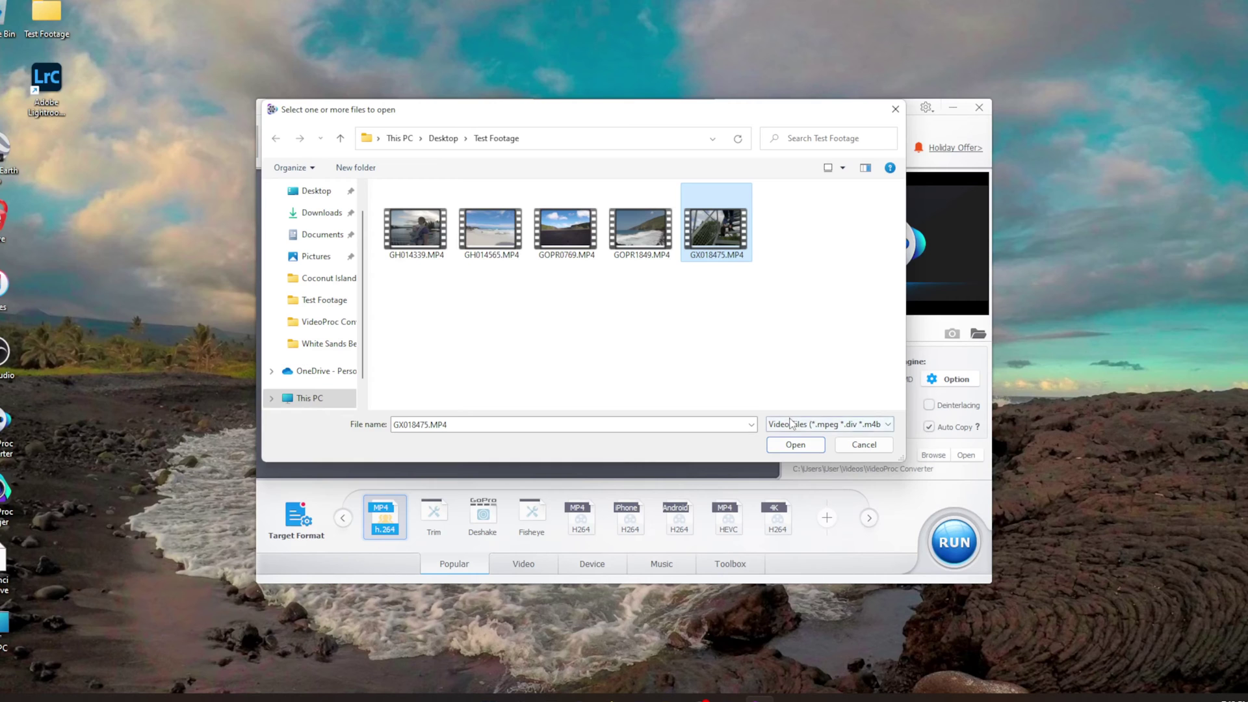
{"action": "left_click", "coordinate": [787, 442]}
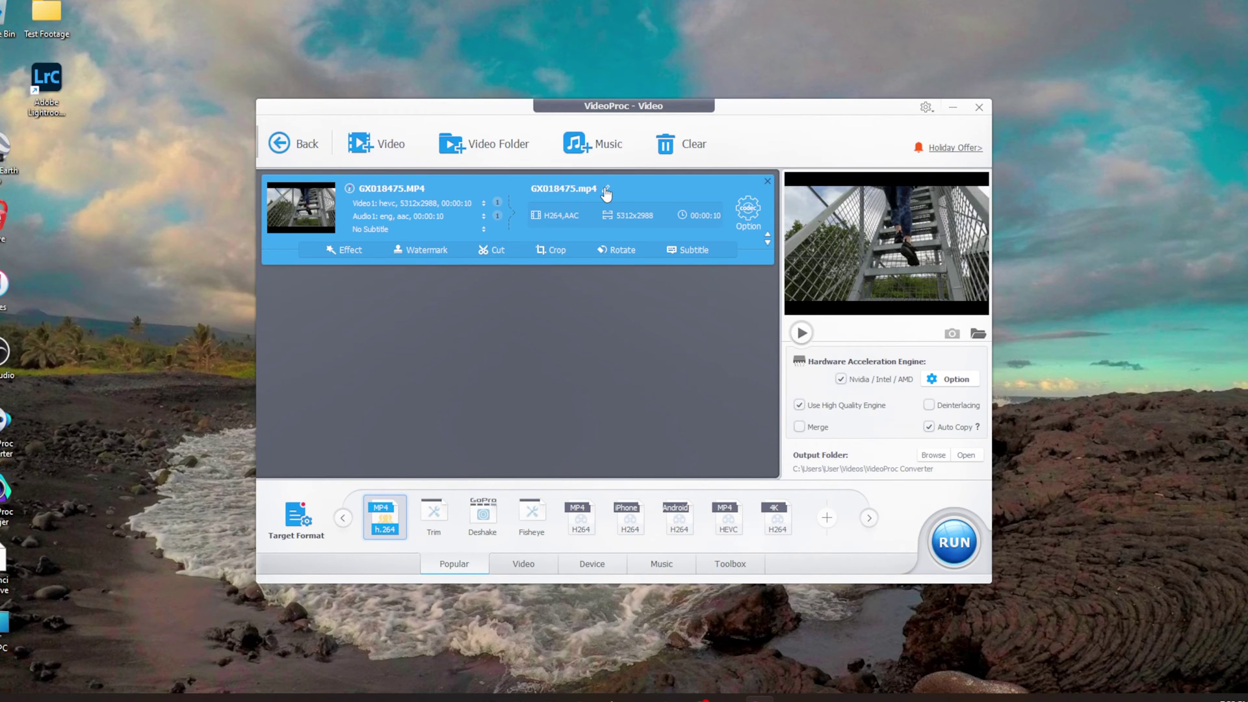
Step: In the output format settings of GX018475, set the quality to High Quality (Slow) and the resolution to 3840x2160 (4K)
{"action": "left_click", "coordinate": [607, 193]}
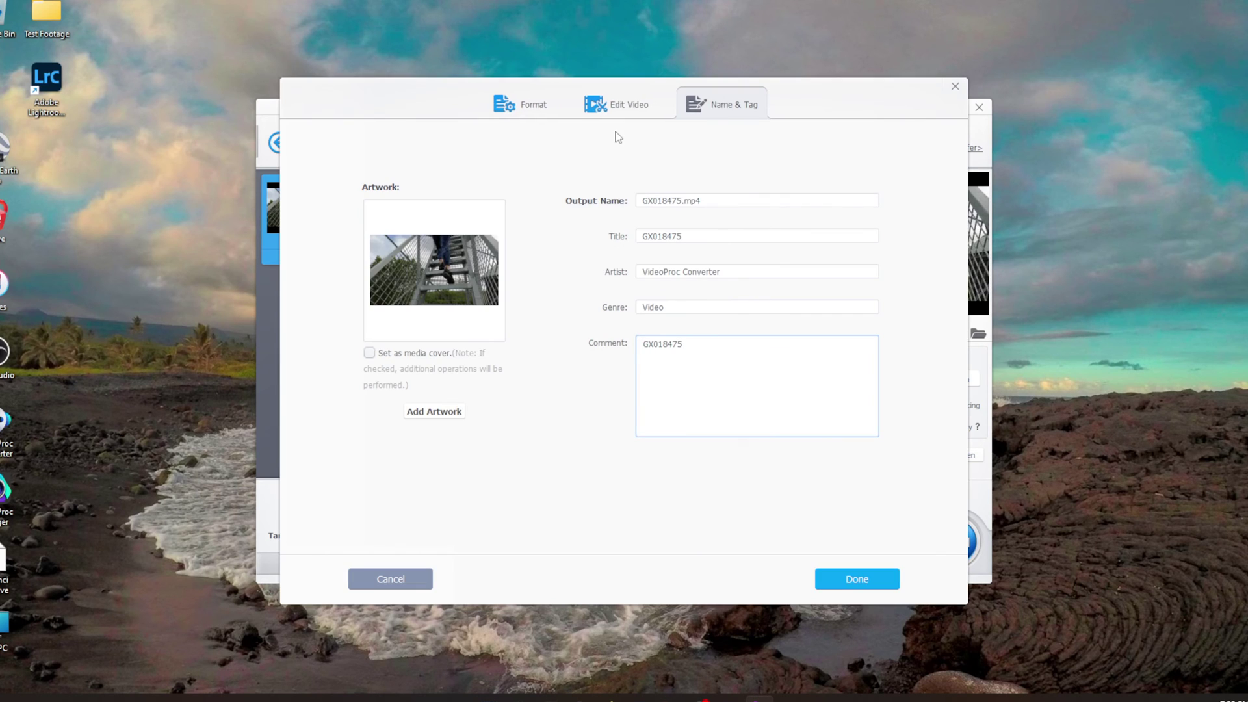
{"action": "left_click", "coordinate": [522, 107]}
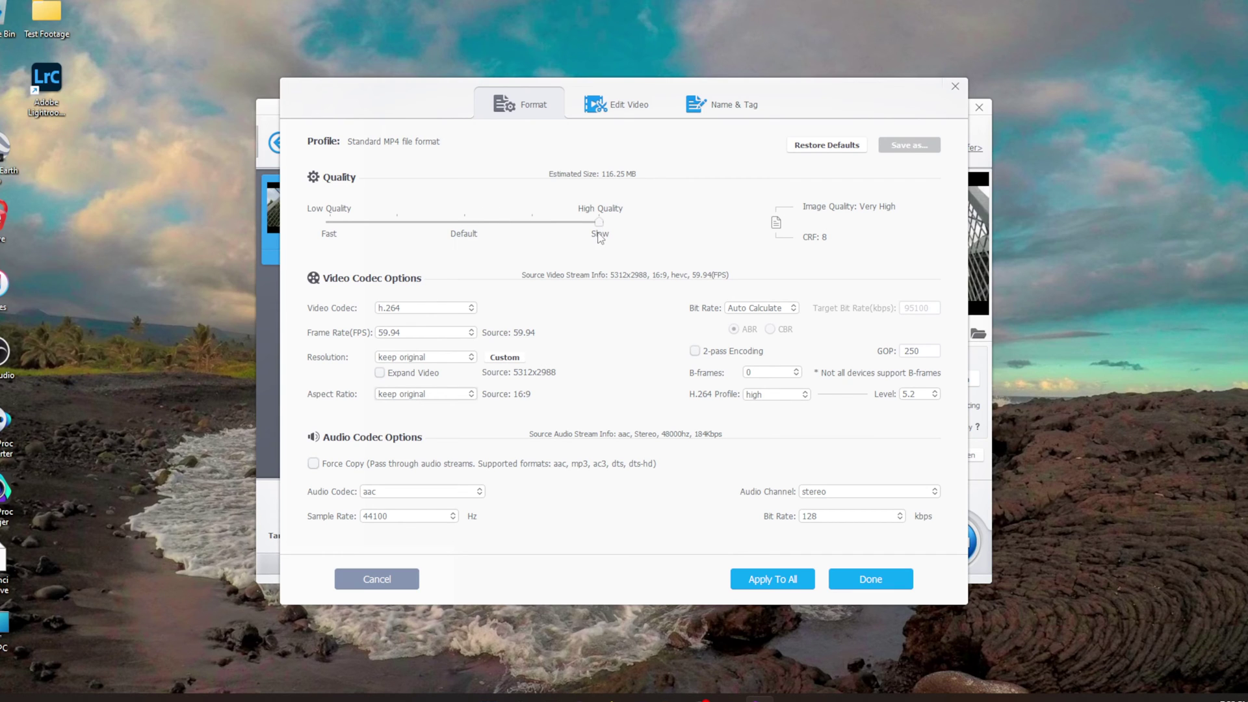
{"action": "mouse_move", "coordinate": [599, 222]}
{"action": "left_mouse_down"}
{"action": "mouse_move", "coordinate": [483, 223]}
{"action": "mouse_move", "coordinate": [617, 232]}
{"action": "left_mouse_up"}
{"action": "left_click", "coordinate": [438, 358]}
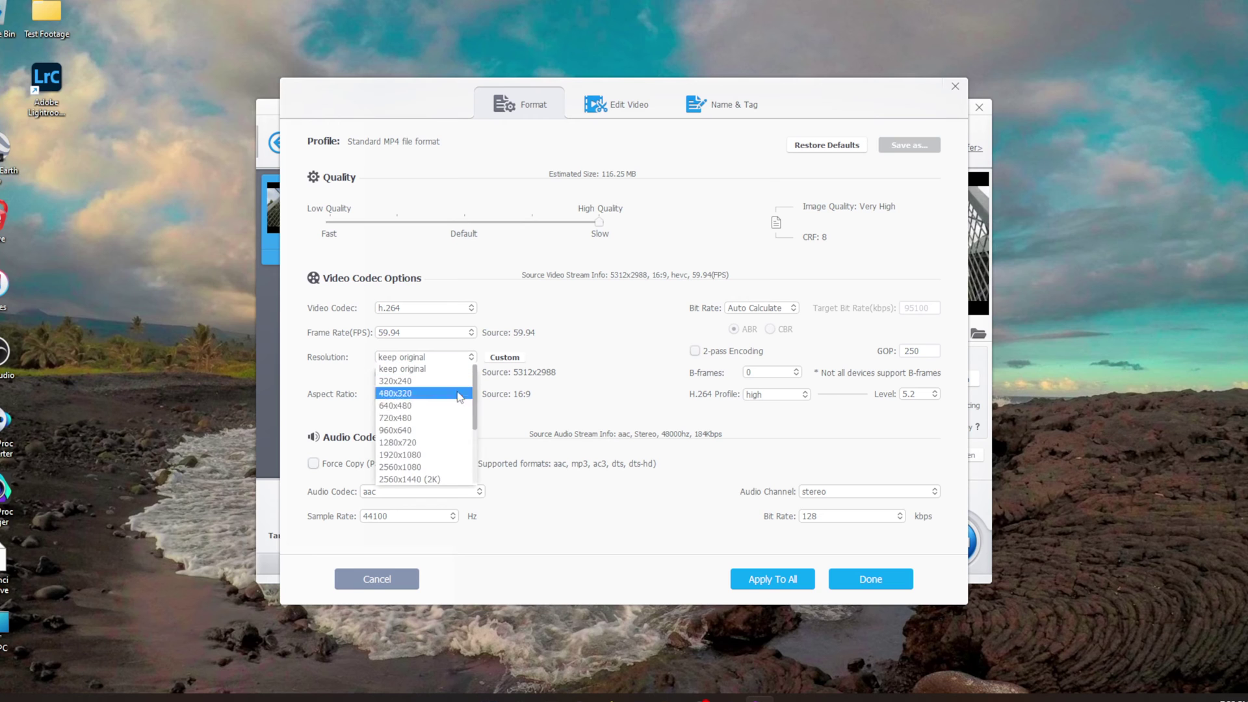
{"action": "left_click_drag", "start_coordinate": [478, 427], "coordinate": [478, 450]}
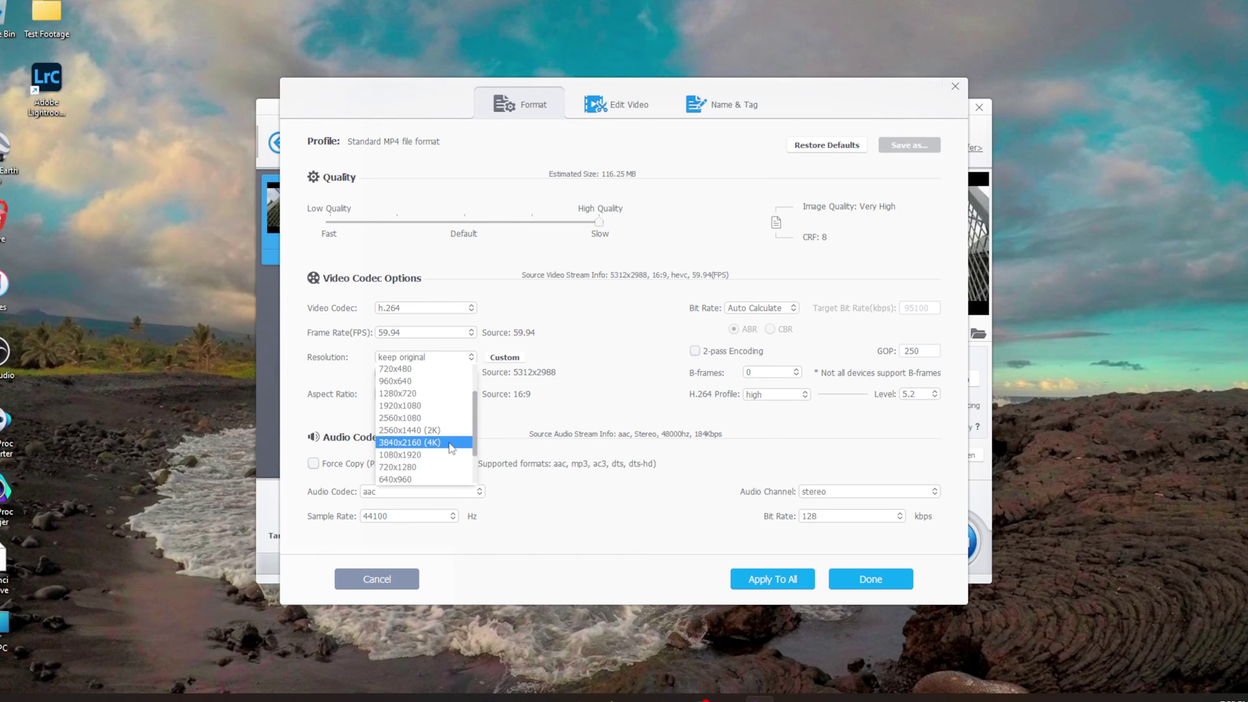
{"action": "left_click", "coordinate": [448, 444]}
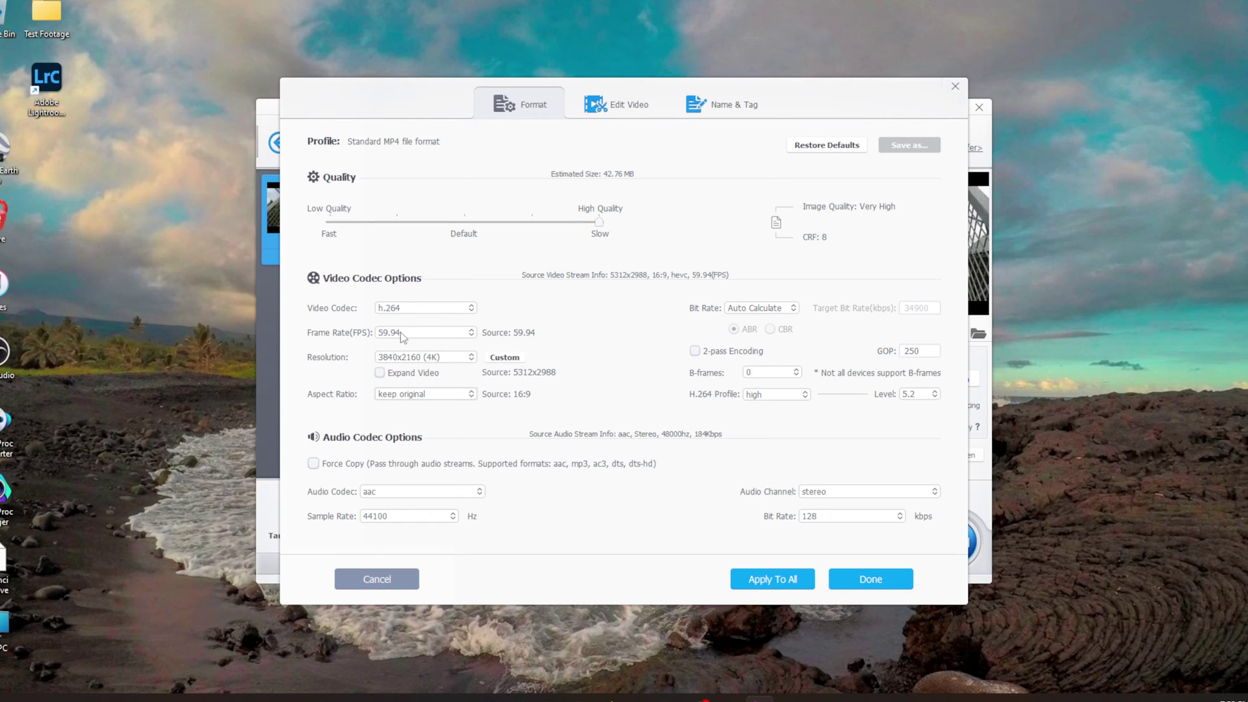
Step: Set the video bit rate to Manual with a target of 50000 kbps and apply the format settings to all clips
{"action": "left_click", "coordinate": [762, 310]}
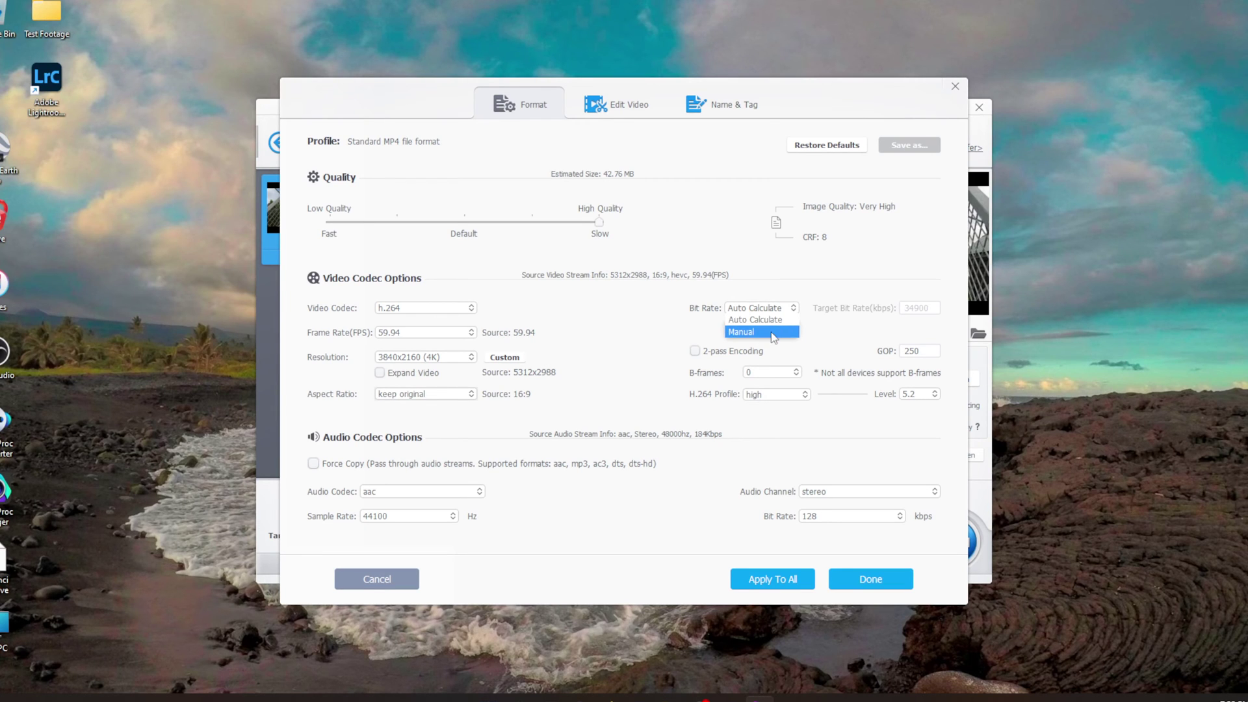
{"action": "left_click", "coordinate": [774, 333]}
{"action": "left_click_drag", "start_coordinate": [936, 307], "coordinate": [880, 306]}
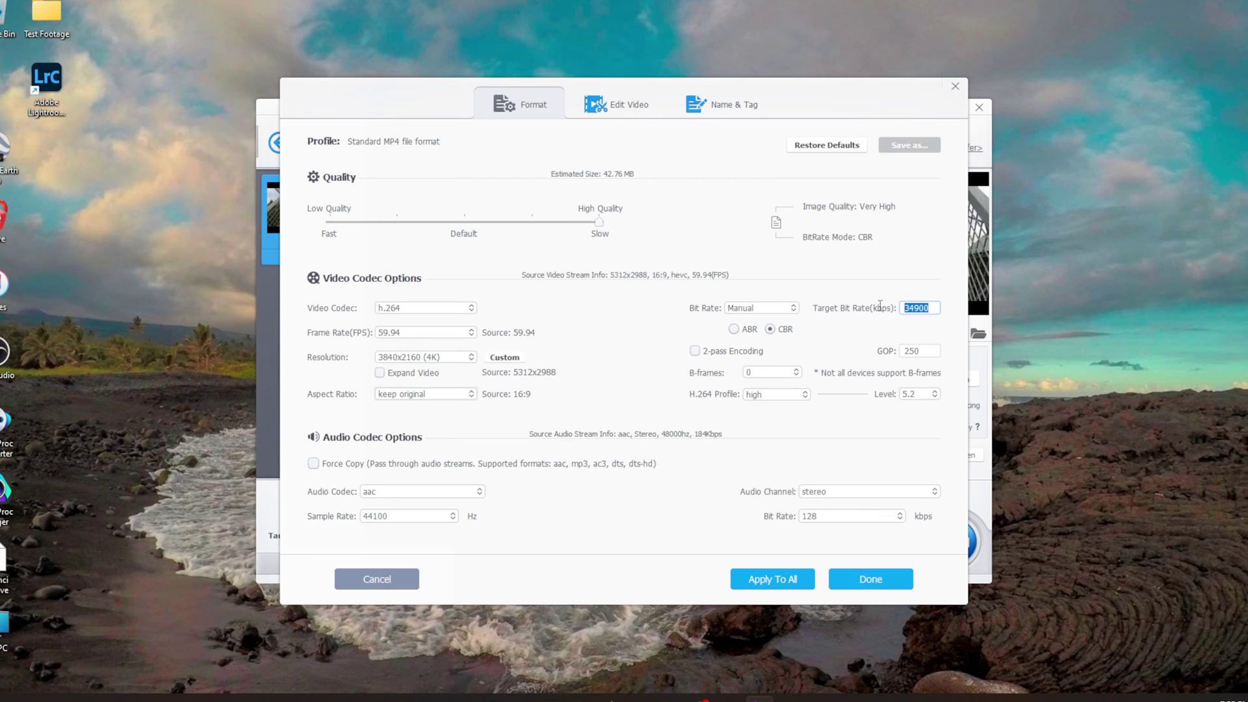
{"action": "type", "text": "50000"}
{"action": "left_click", "coordinate": [771, 580]}
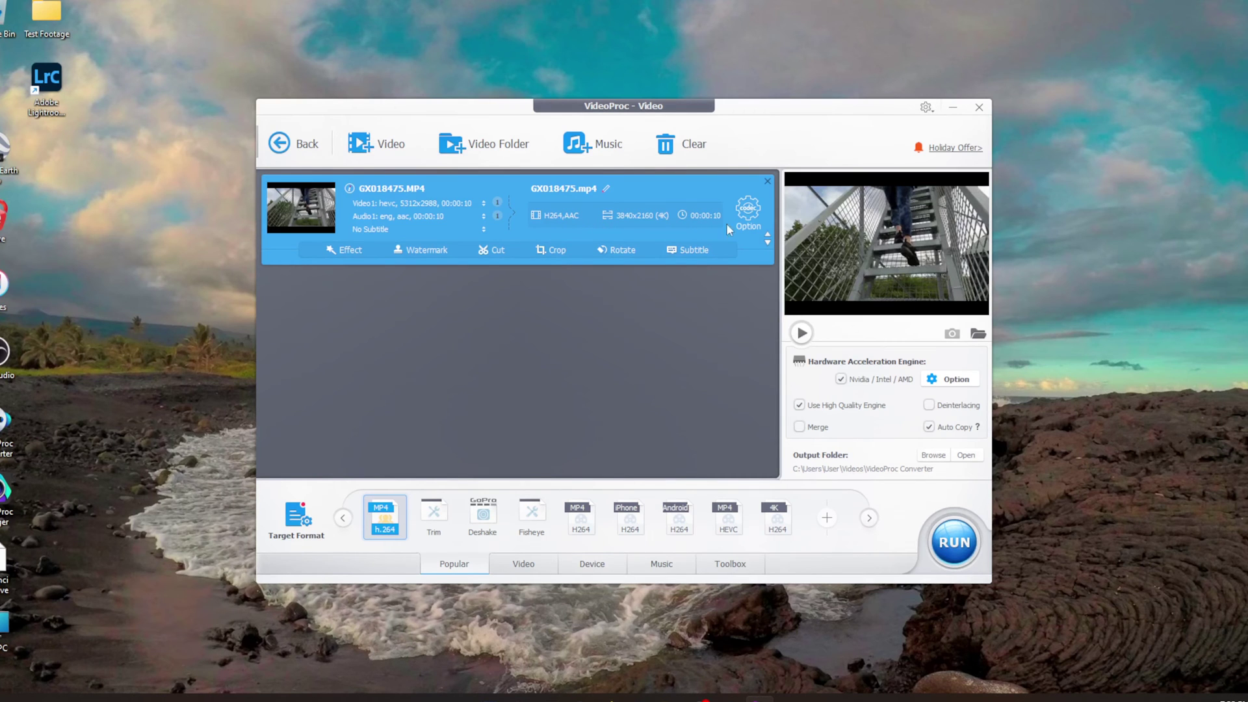
Step: Run the conversion of GX018475, close the output folder and return to the start screen
{"action": "left_click", "coordinate": [955, 547]}
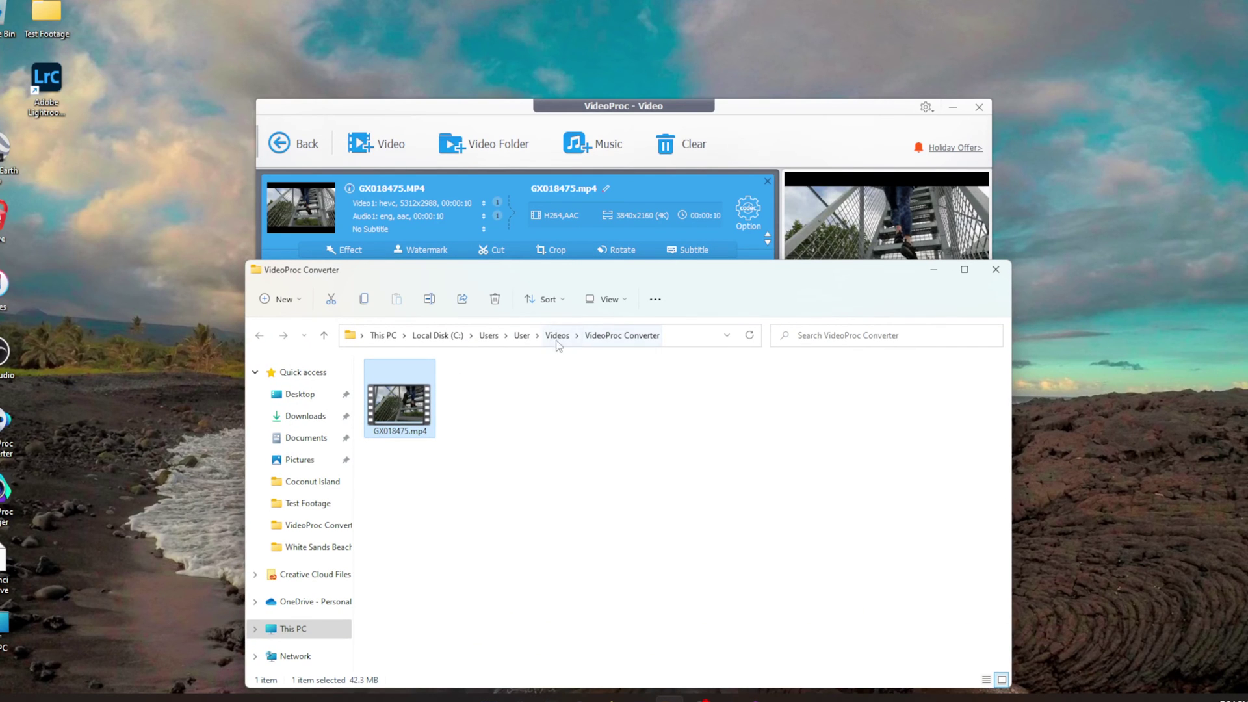
{"action": "left_click", "coordinate": [991, 272]}
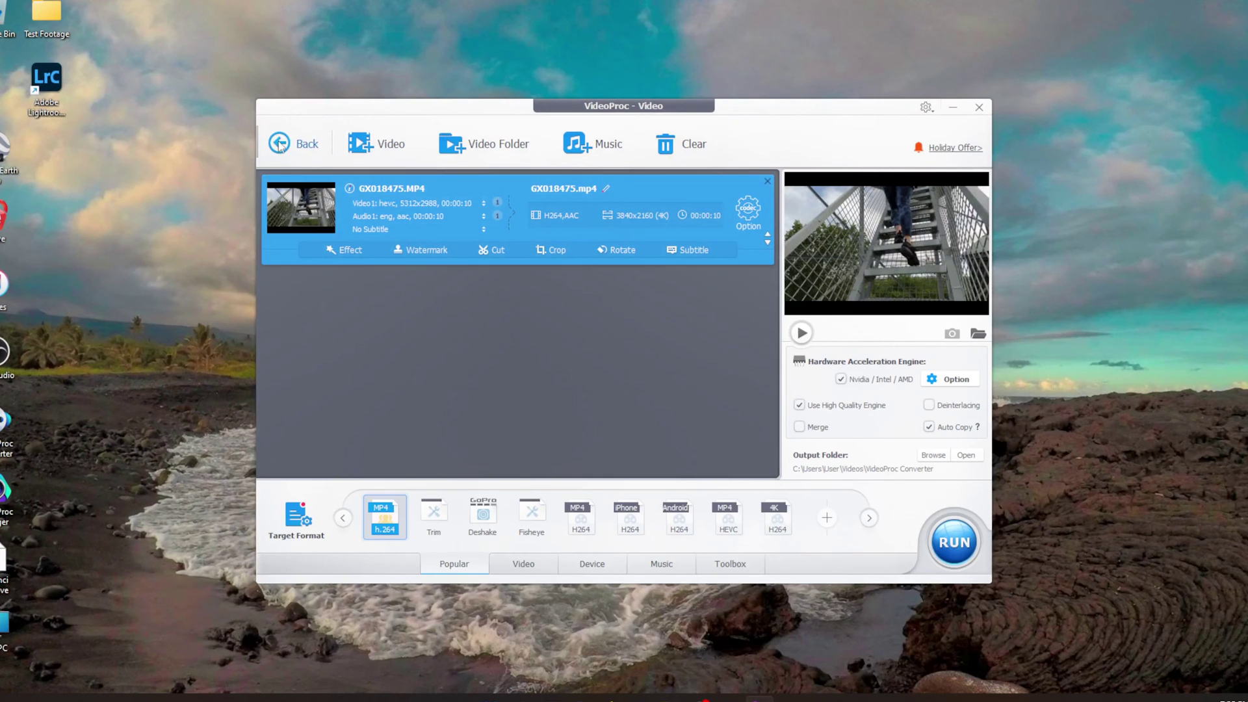
{"action": "left_click", "coordinate": [289, 144]}
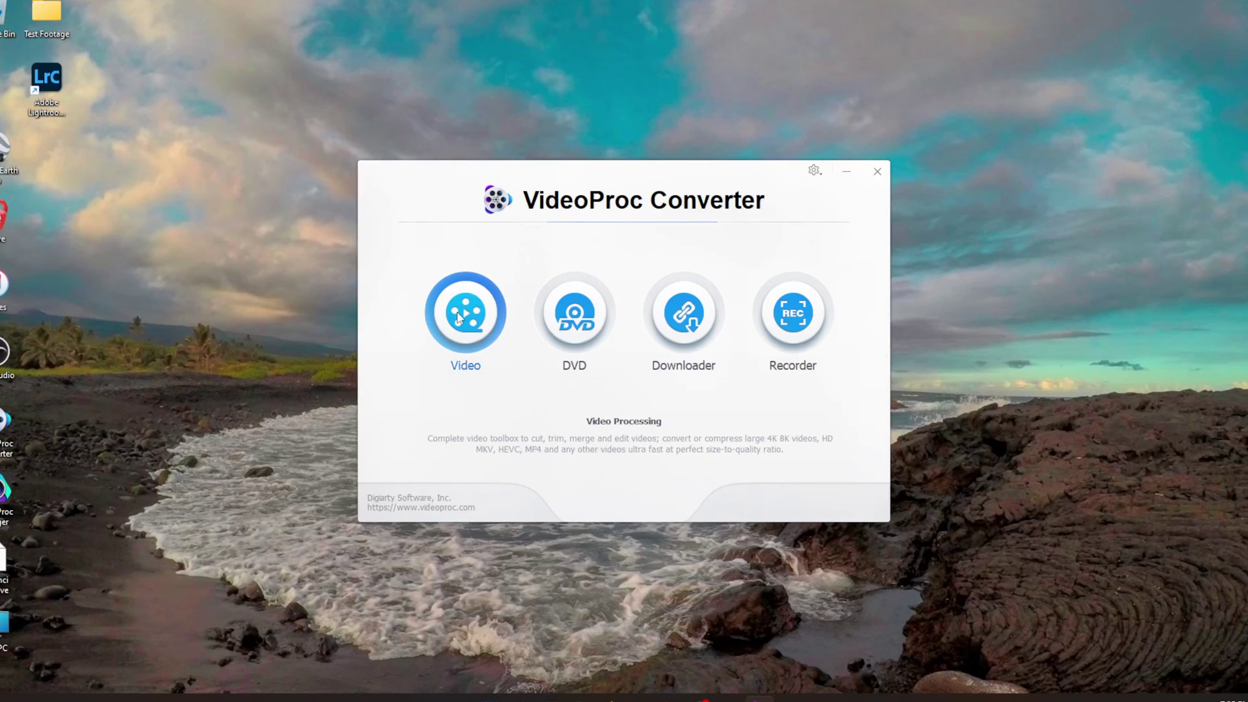
Step: Load GH014339.MP4 from the Test Footage folder for video processing and briefly play its preview
{"action": "left_click", "coordinate": [485, 332]}
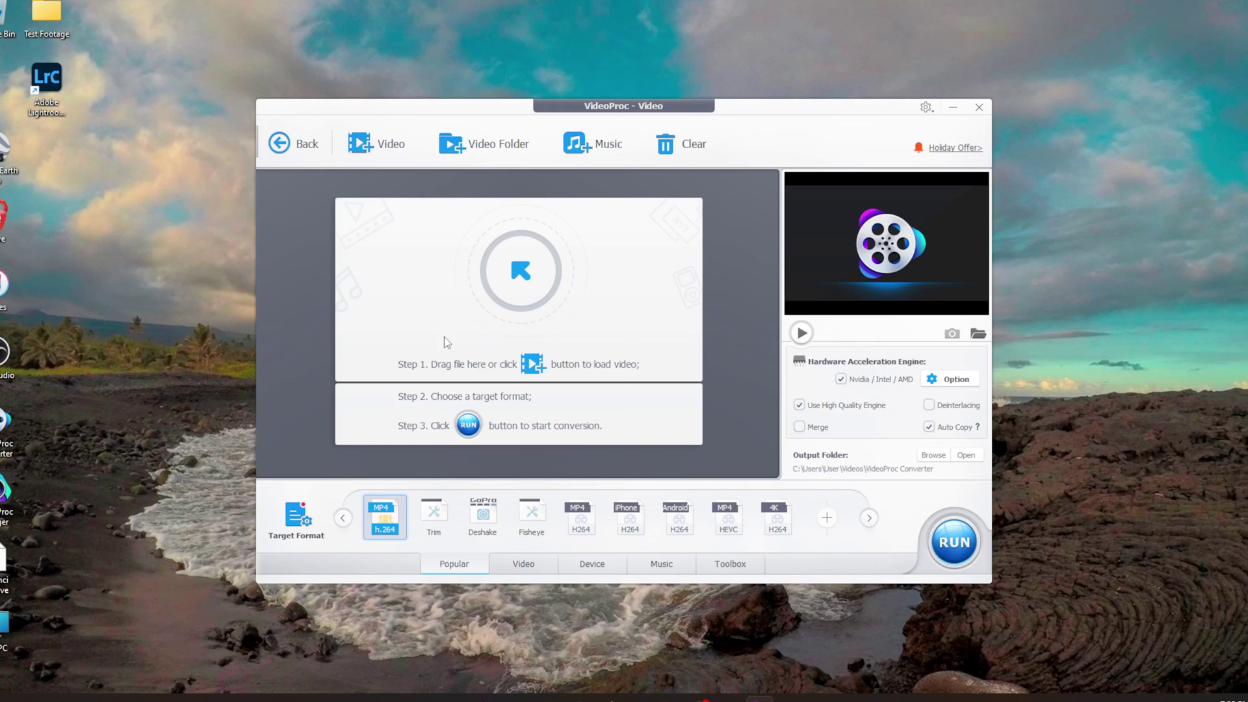
{"action": "left_click", "coordinate": [370, 149]}
{"action": "left_click", "coordinate": [416, 230]}
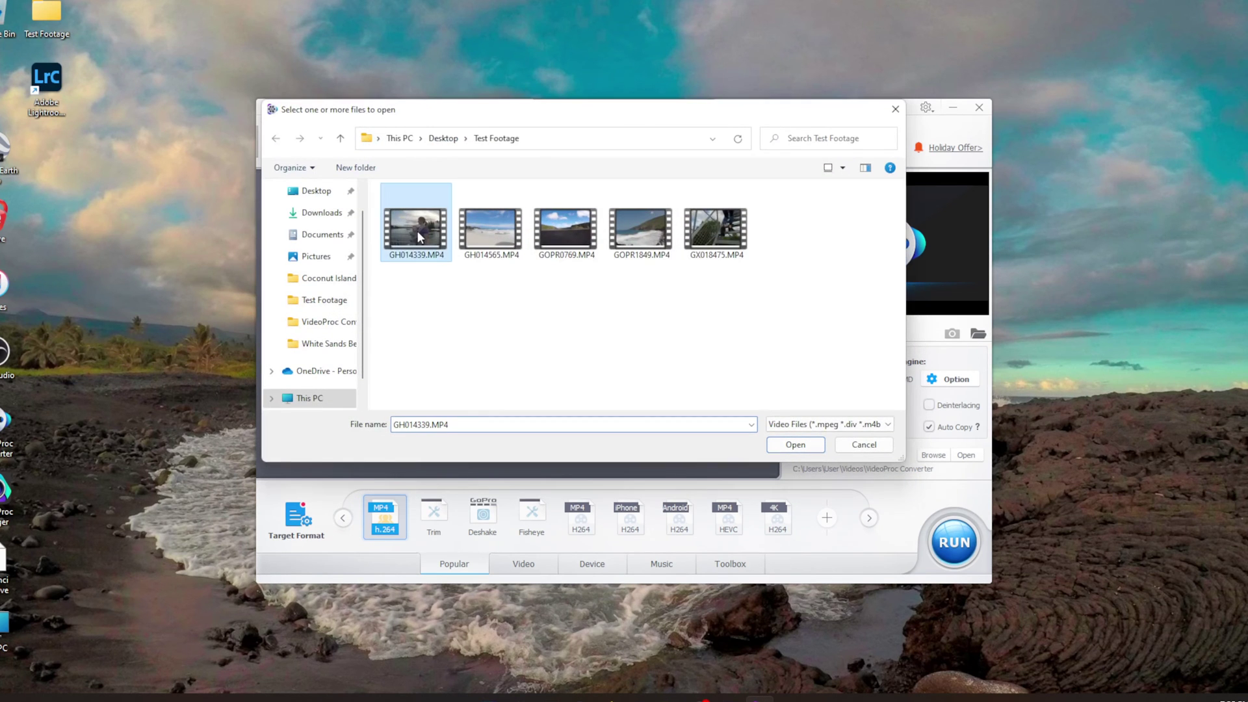
{"action": "left_click", "coordinate": [795, 443]}
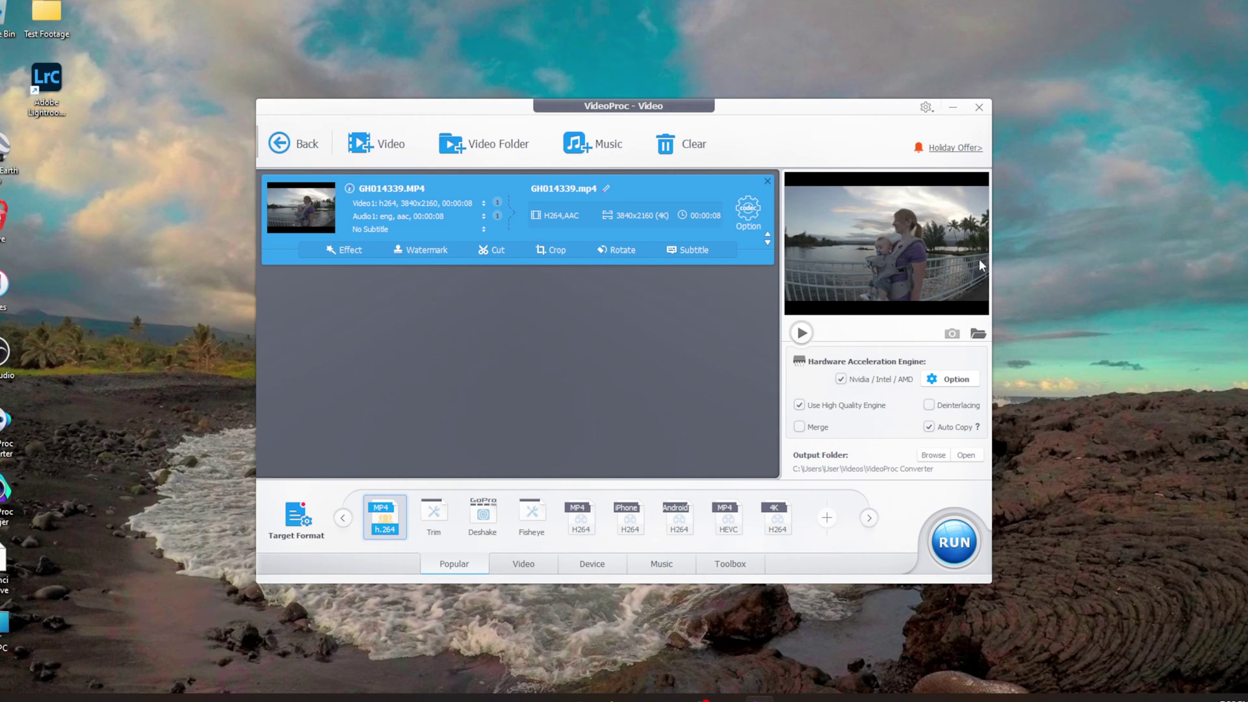
{"action": "left_click", "coordinate": [802, 333]}
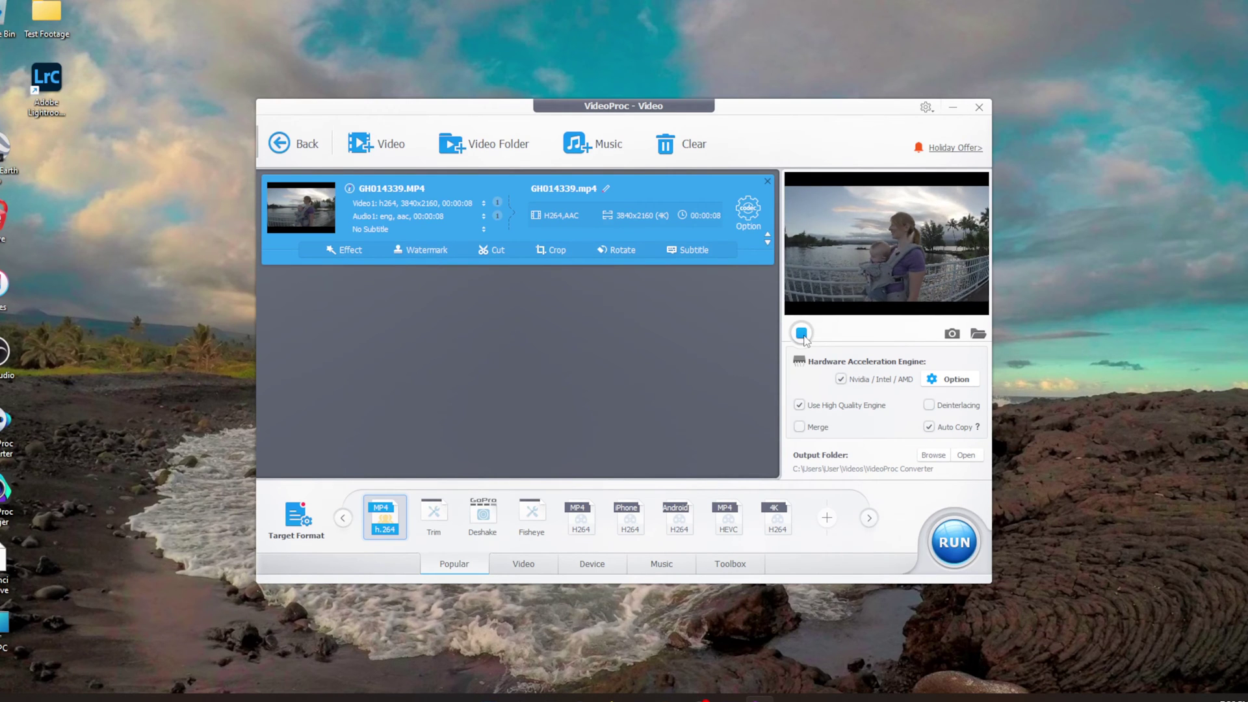
{"action": "left_click", "coordinate": [803, 334]}
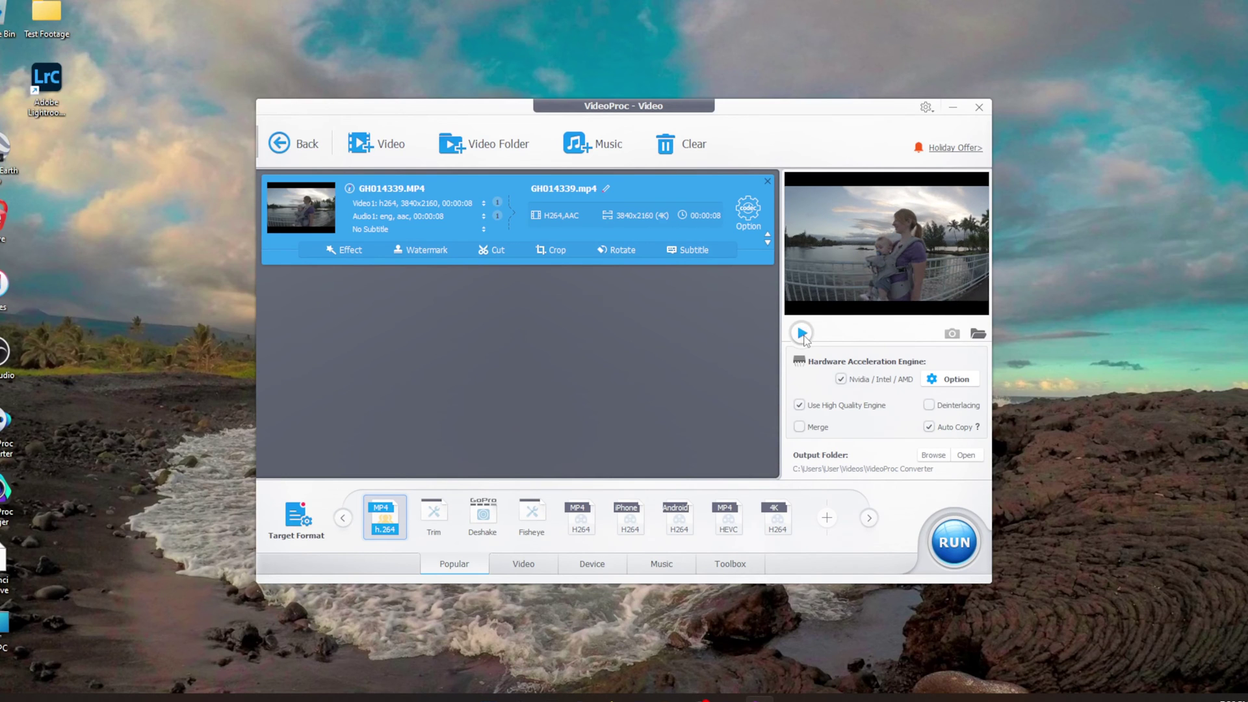
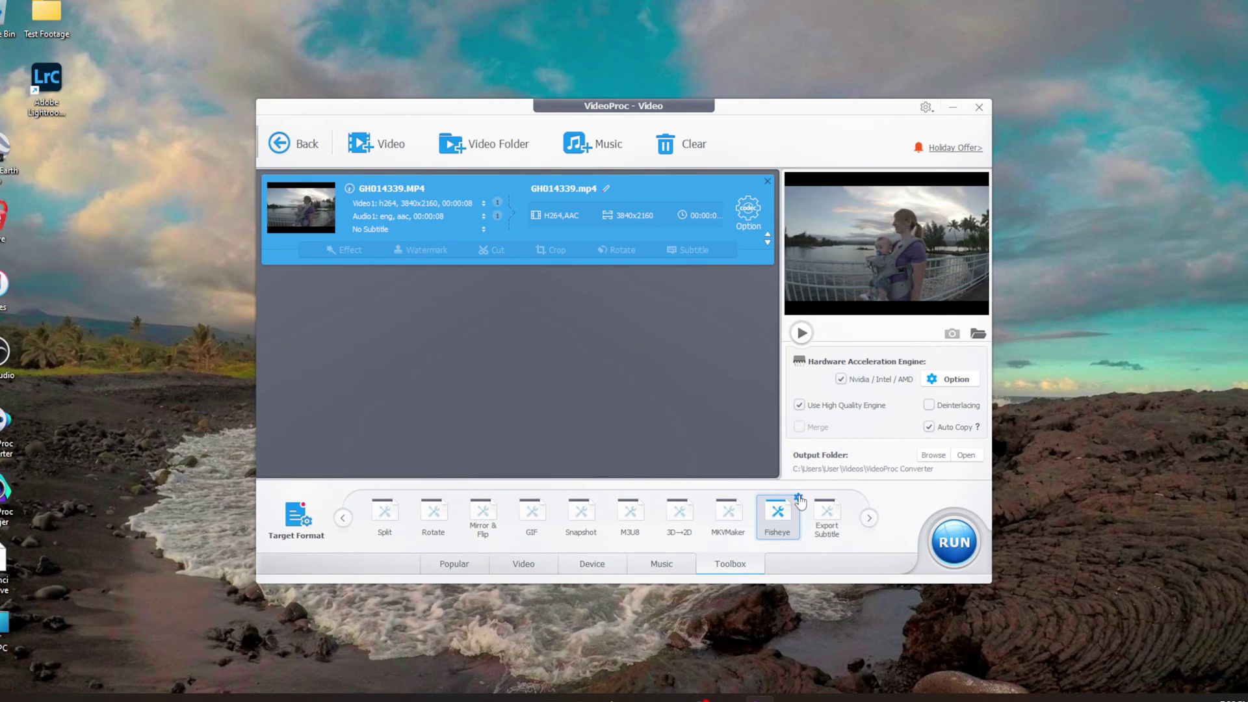
Step: Open the Fisheye lens correction settings for GH014339 and adjust the quadratic correction coefficient (k1) to -0.46
{"action": "left_click", "coordinate": [798, 498]}
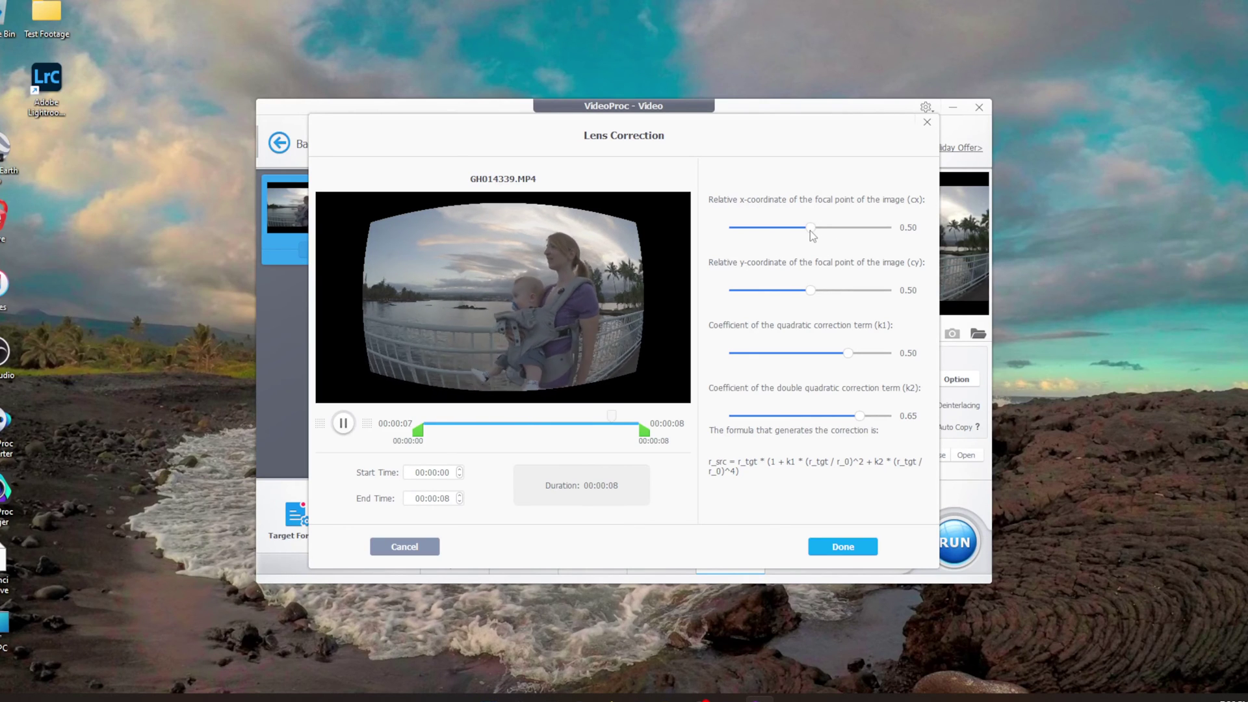
{"action": "mouse_move", "coordinate": [813, 227]}
{"action": "left_mouse_down"}
{"action": "mouse_move", "coordinate": [785, 227]}
{"action": "mouse_move", "coordinate": [824, 228]}
{"action": "mouse_move", "coordinate": [812, 228]}
{"action": "left_mouse_up"}
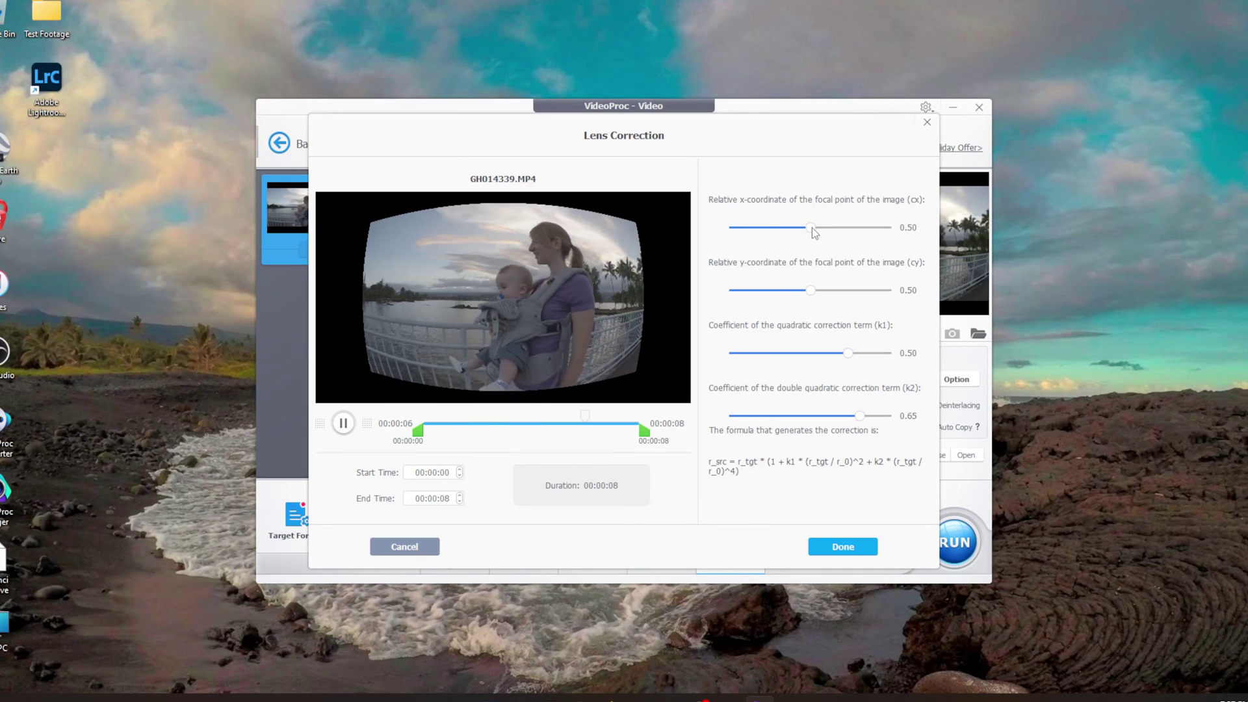
{"action": "mouse_move", "coordinate": [811, 293]}
{"action": "left_mouse_down"}
{"action": "mouse_move", "coordinate": [782, 295]}
{"action": "mouse_move", "coordinate": [877, 293]}
{"action": "mouse_move", "coordinate": [815, 294]}
{"action": "left_mouse_up"}
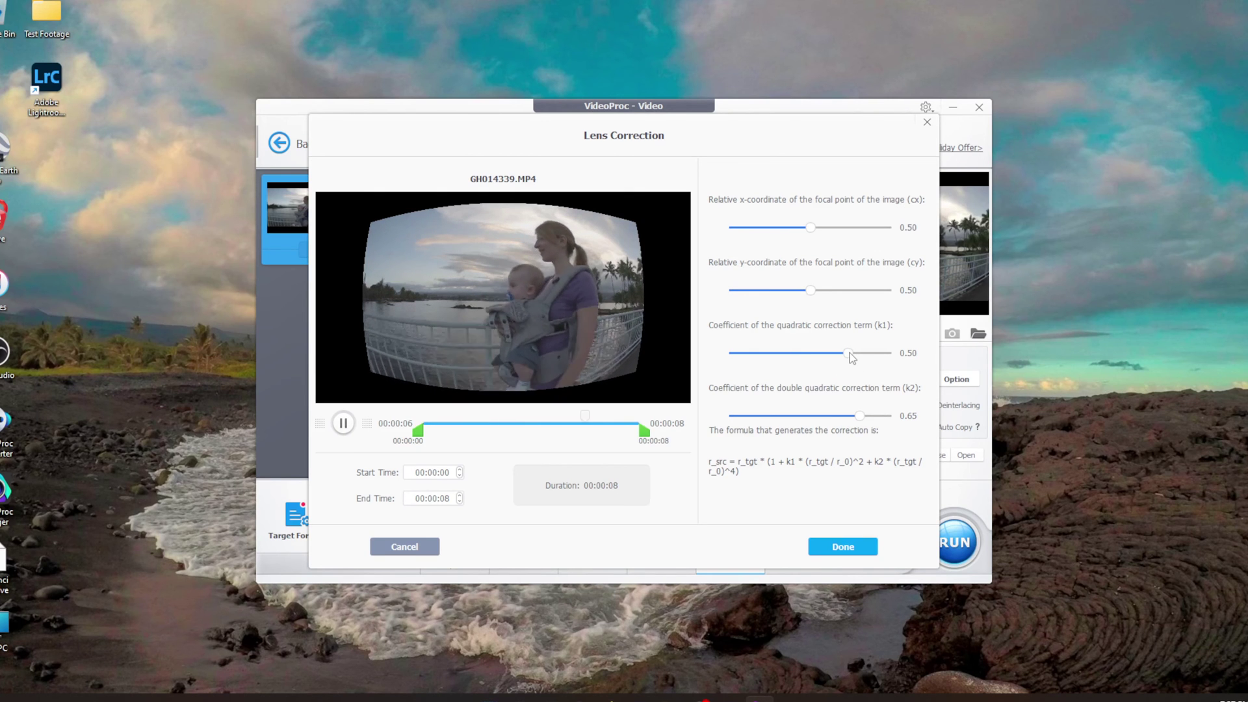
{"action": "left_click_drag", "start_coordinate": [849, 352], "coordinate": [761, 355]}
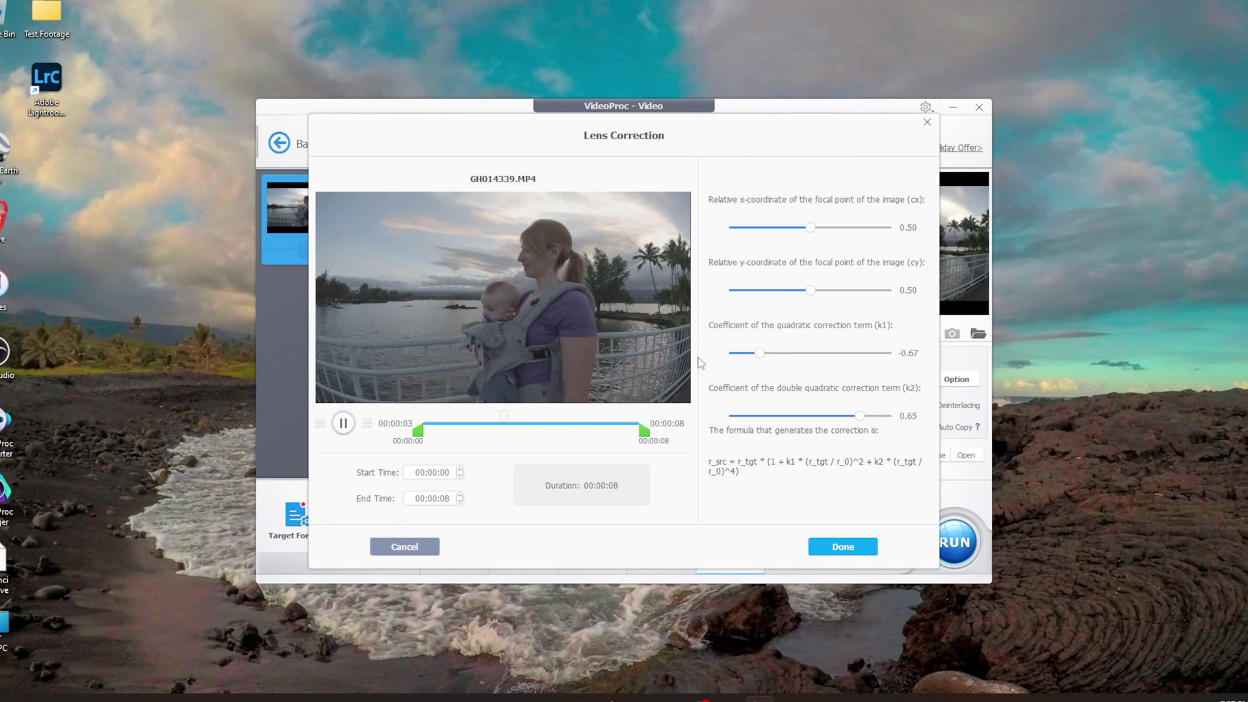
{"action": "left_click_drag", "start_coordinate": [758, 352], "coordinate": [908, 362]}
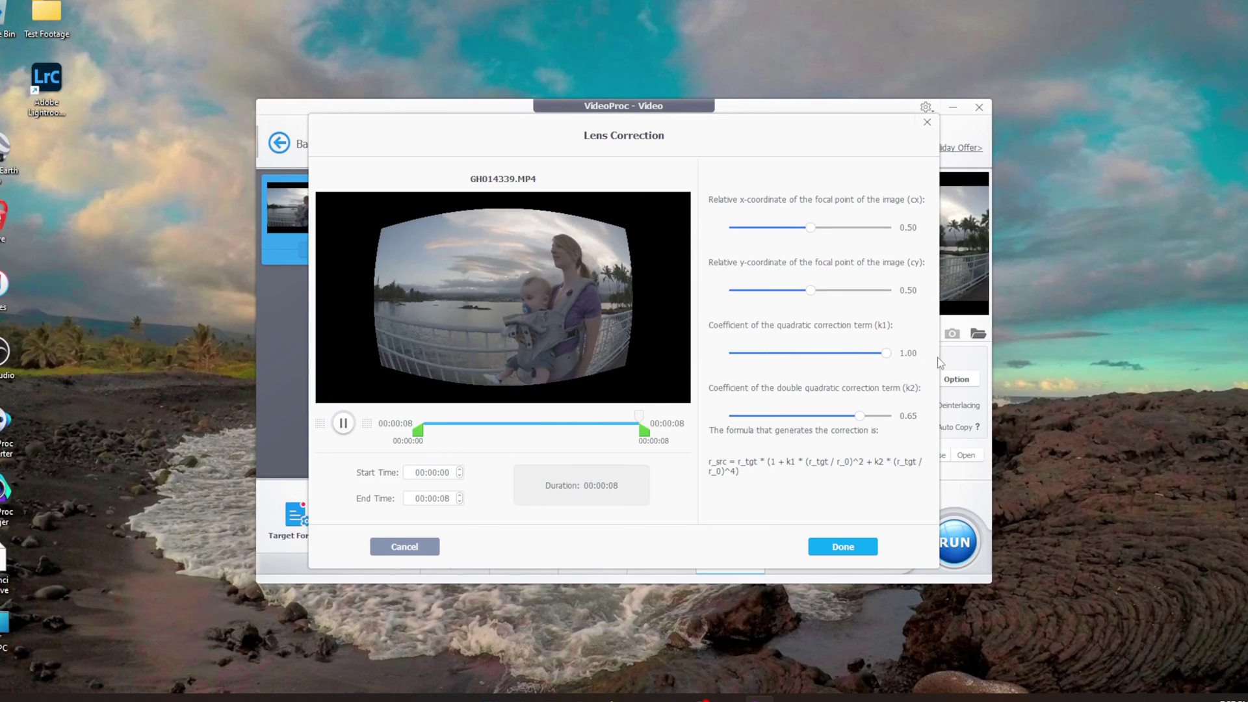
{"action": "left_click_drag", "start_coordinate": [882, 363], "coordinate": [782, 355]}
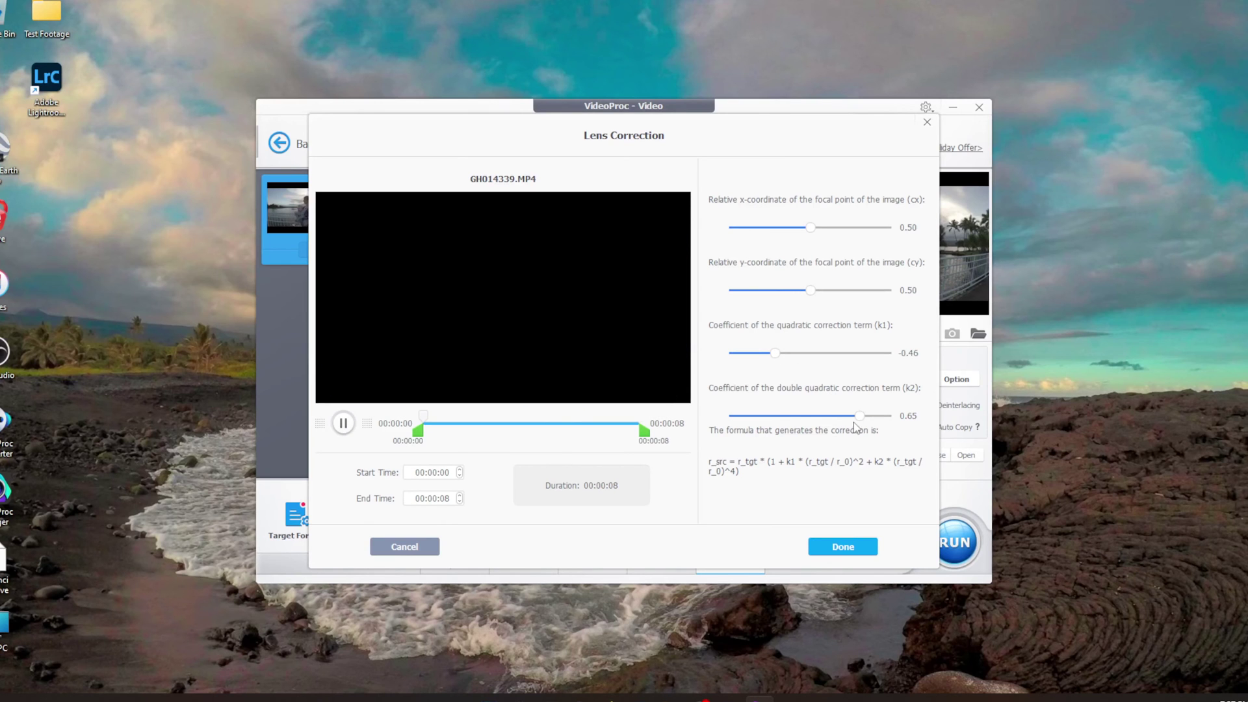
Step: Set the double quadratic correction coefficient (k2) to 0.27 and refine the quadratic coefficient (k1) to -0.41
{"action": "left_click_drag", "start_coordinate": [860, 416], "coordinate": [832, 422]}
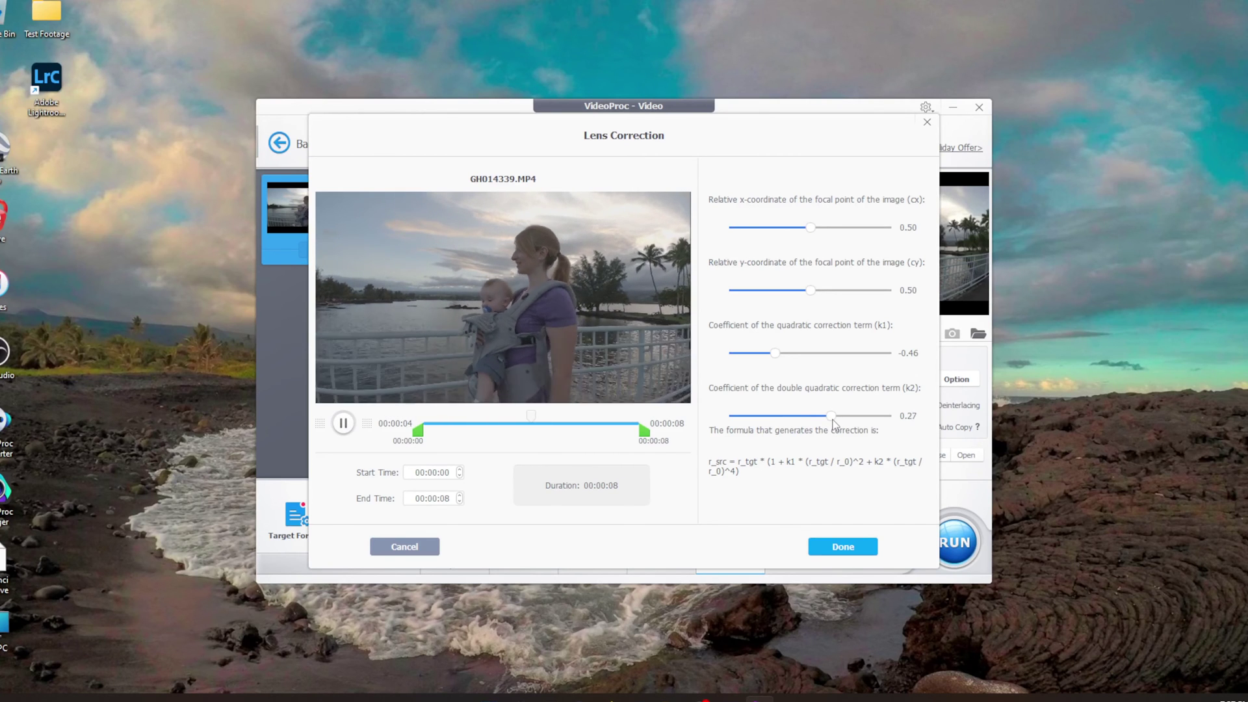
{"action": "left_click_drag", "start_coordinate": [838, 419], "coordinate": [832, 422]}
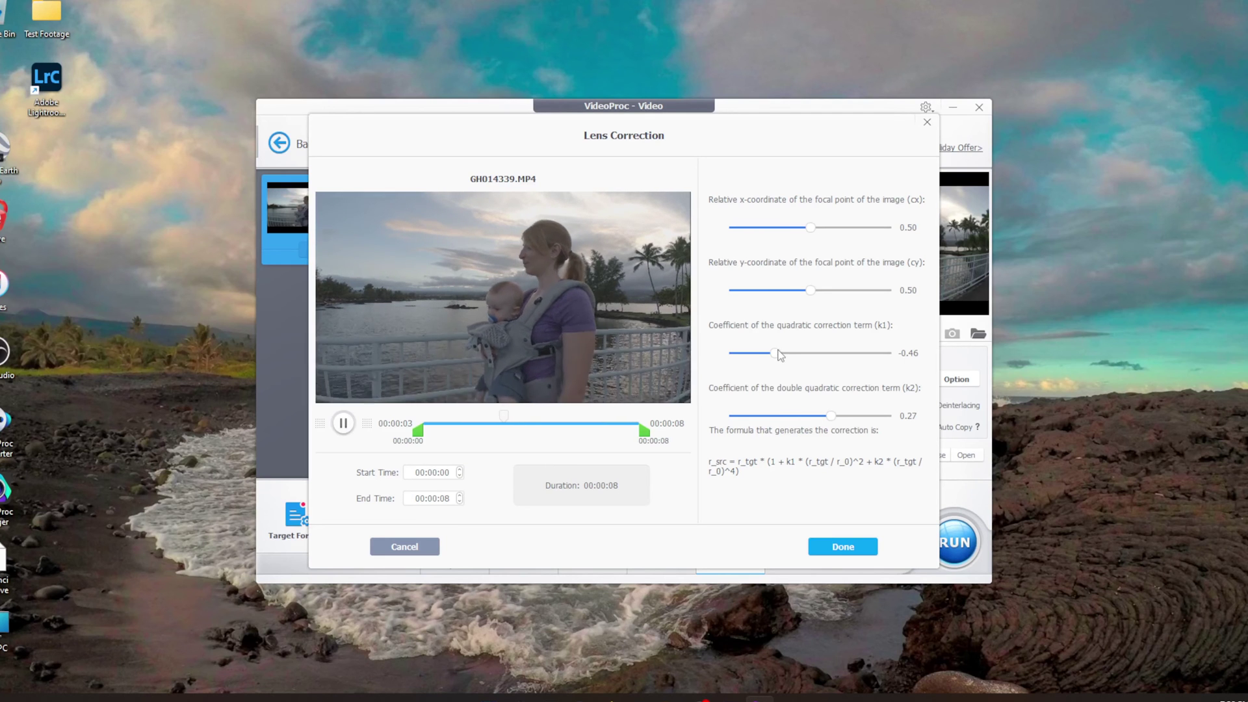
{"action": "left_click_drag", "start_coordinate": [785, 352], "coordinate": [785, 352]}
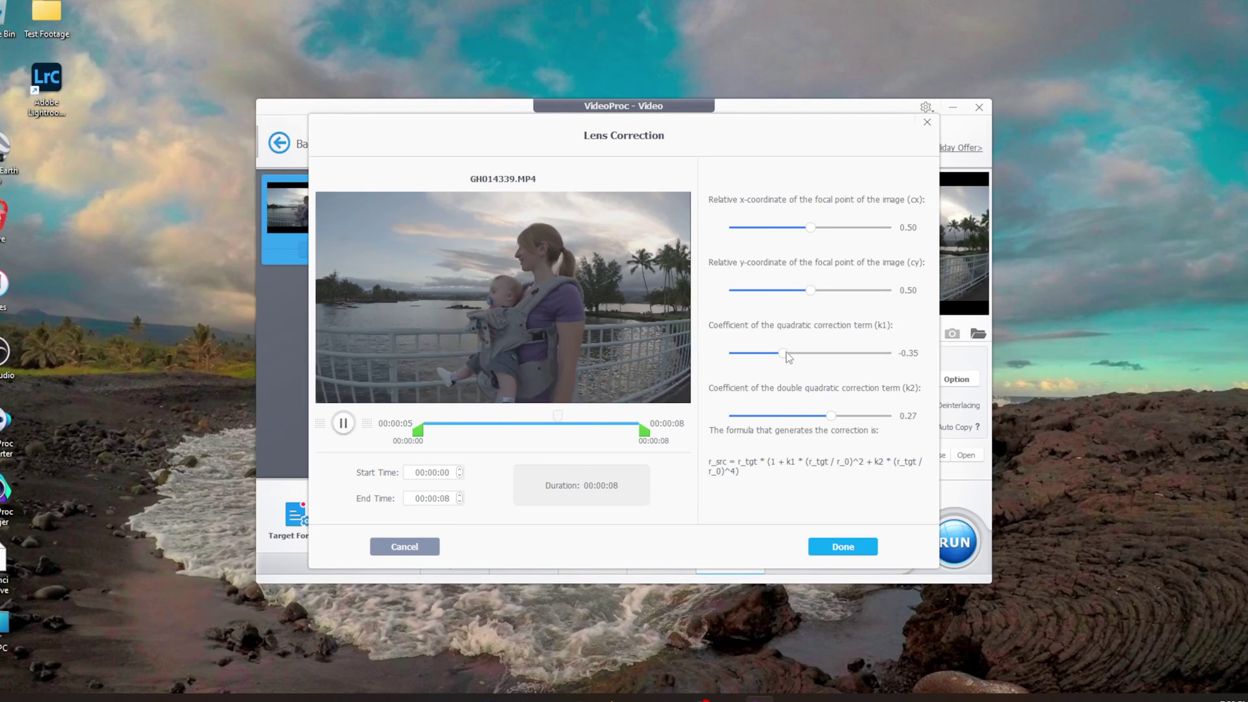
{"action": "left_click_drag", "start_coordinate": [786, 352], "coordinate": [777, 356]}
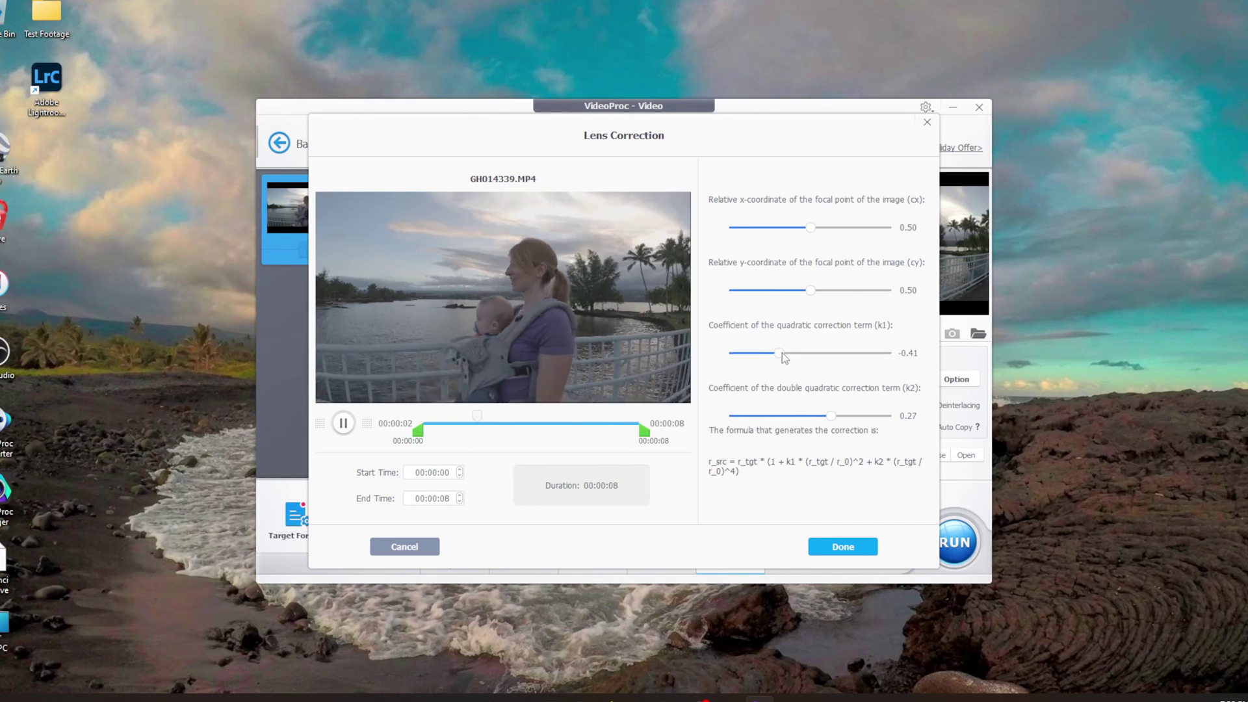
Step: Set the quadratic correction coefficient (k1) to -0.46 and reduce the double quadratic coefficient (k2) to 0.21
{"action": "left_click_drag", "start_coordinate": [782, 354], "coordinate": [779, 355]}
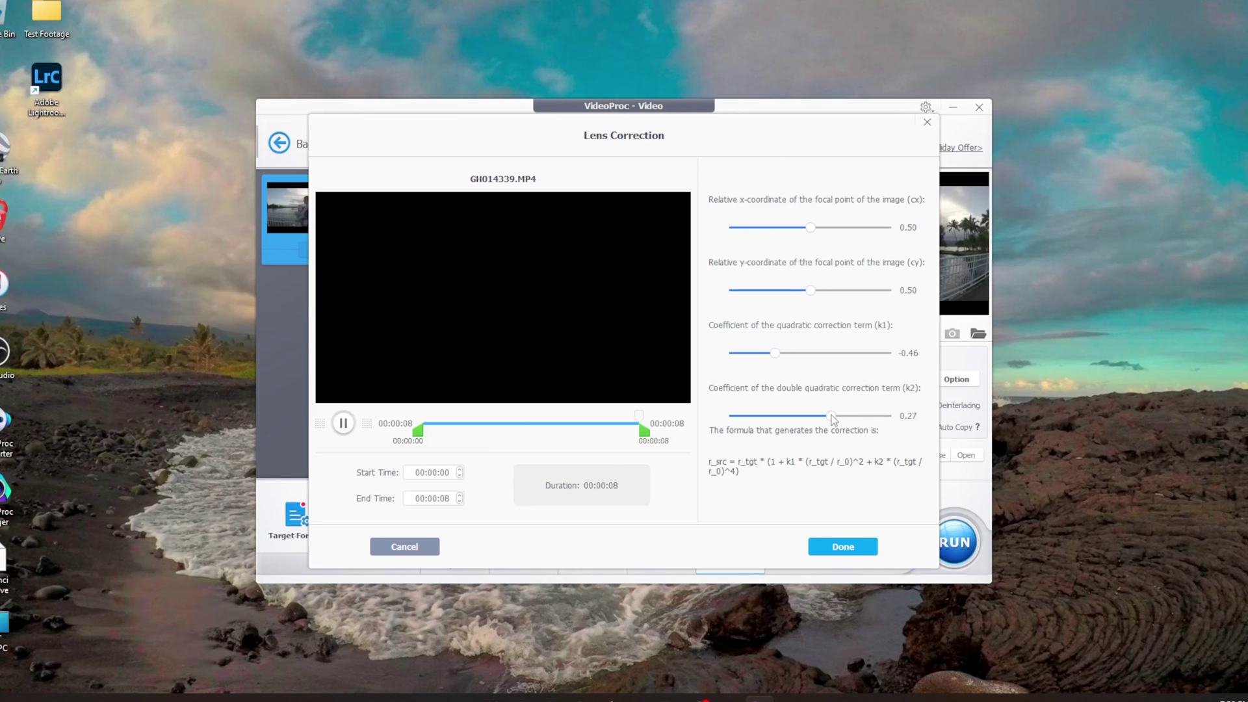
{"action": "left_click_drag", "start_coordinate": [833, 418], "coordinate": [826, 415]}
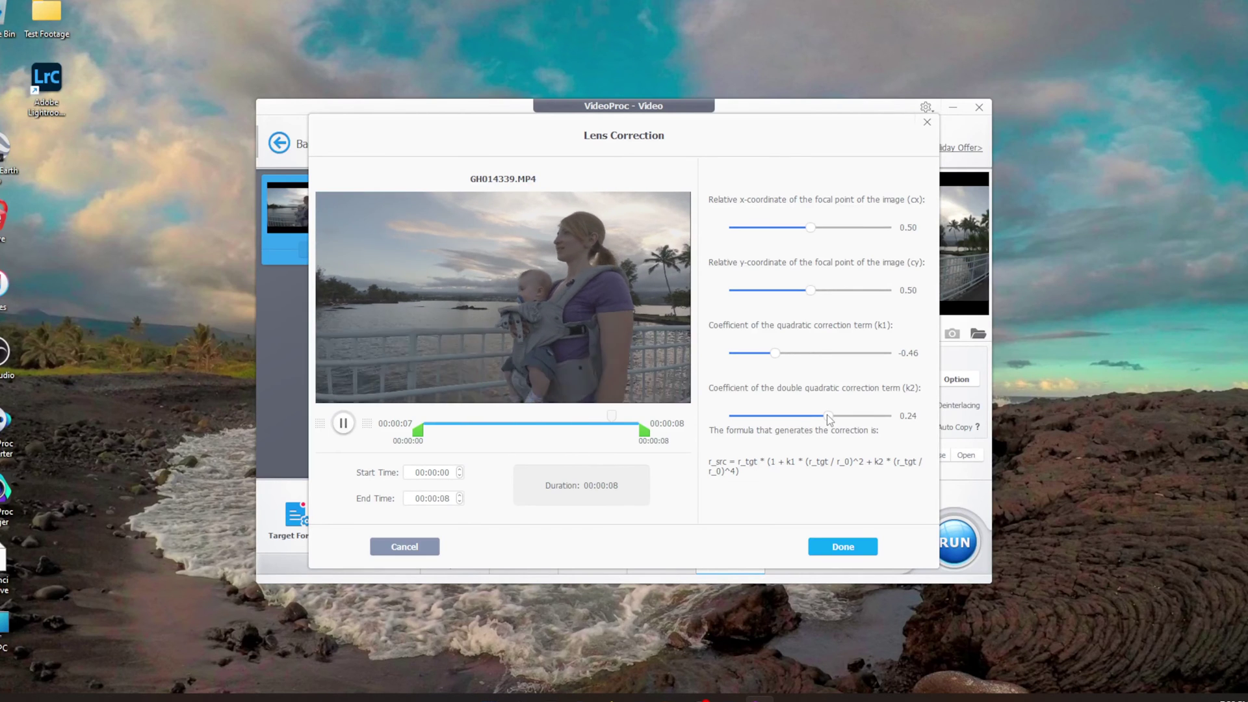
{"action": "left_click_drag", "start_coordinate": [827, 414], "coordinate": [825, 415]}
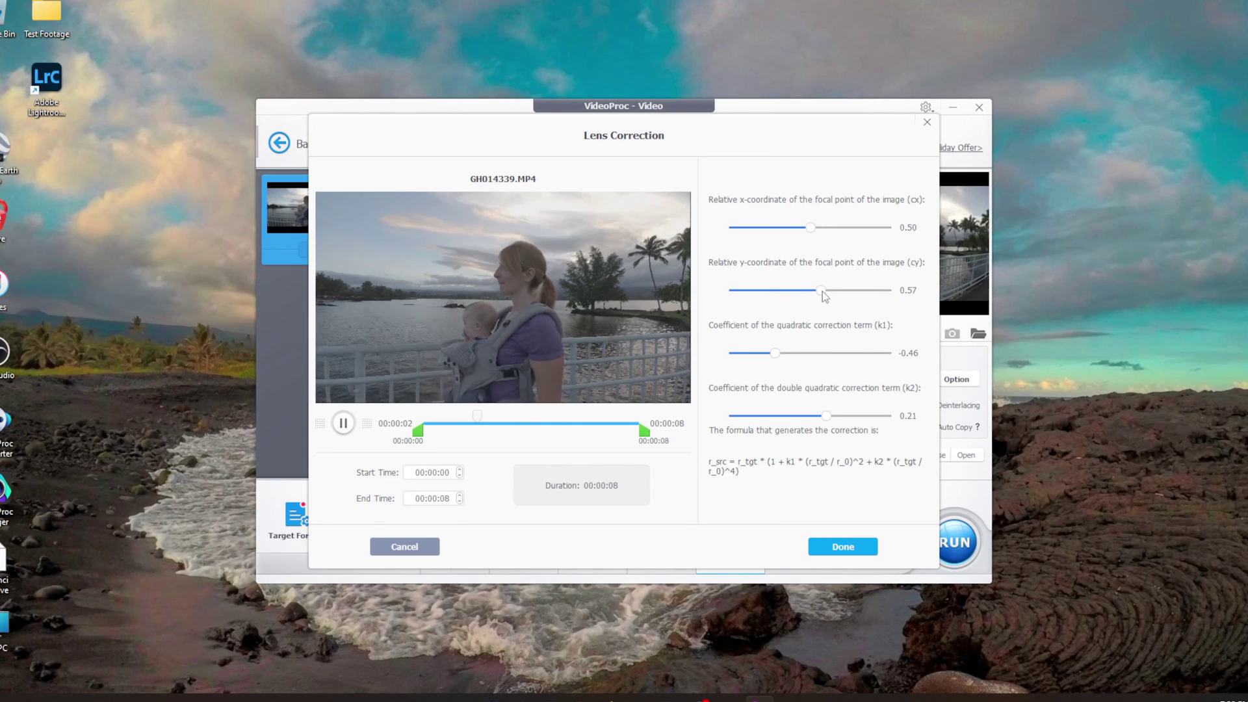
Step: Adjust the focal point's relative coordinates for the lens correction to x (cx) 0.53 and y (cy) 0.56
{"action": "left_click_drag", "start_coordinate": [822, 292], "coordinate": [845, 291]}
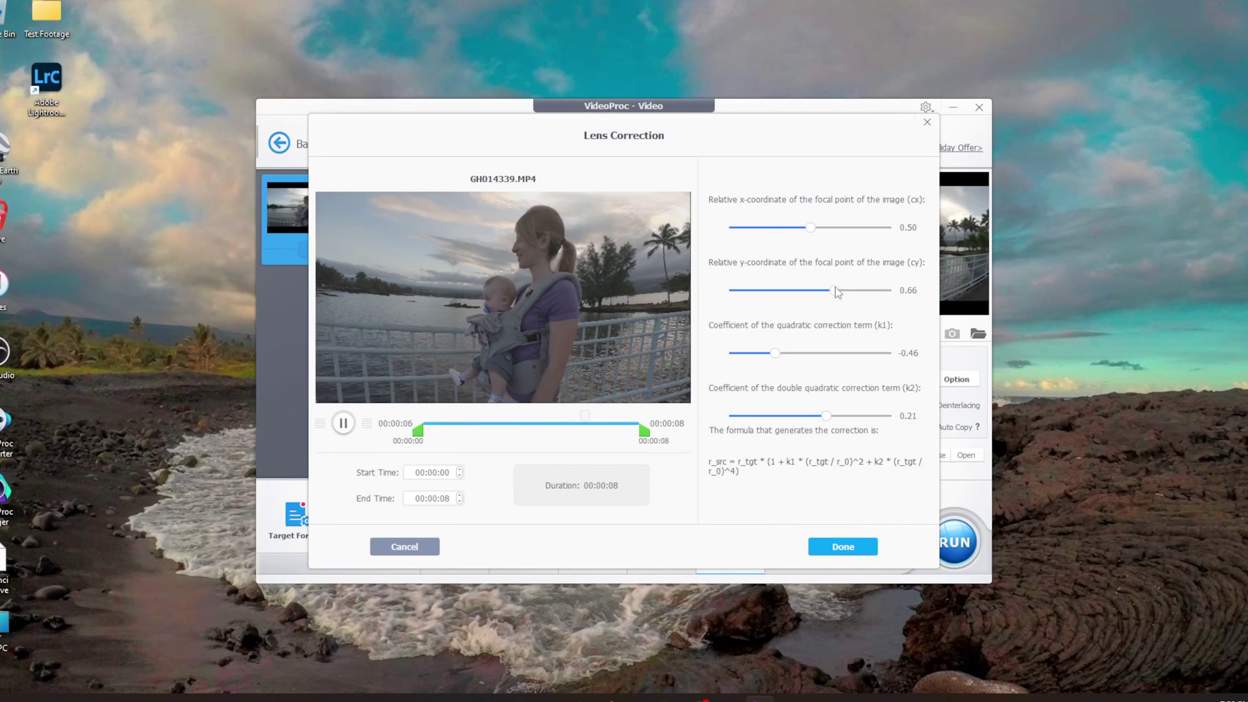
{"action": "left_click_drag", "start_coordinate": [837, 293], "coordinate": [837, 292]}
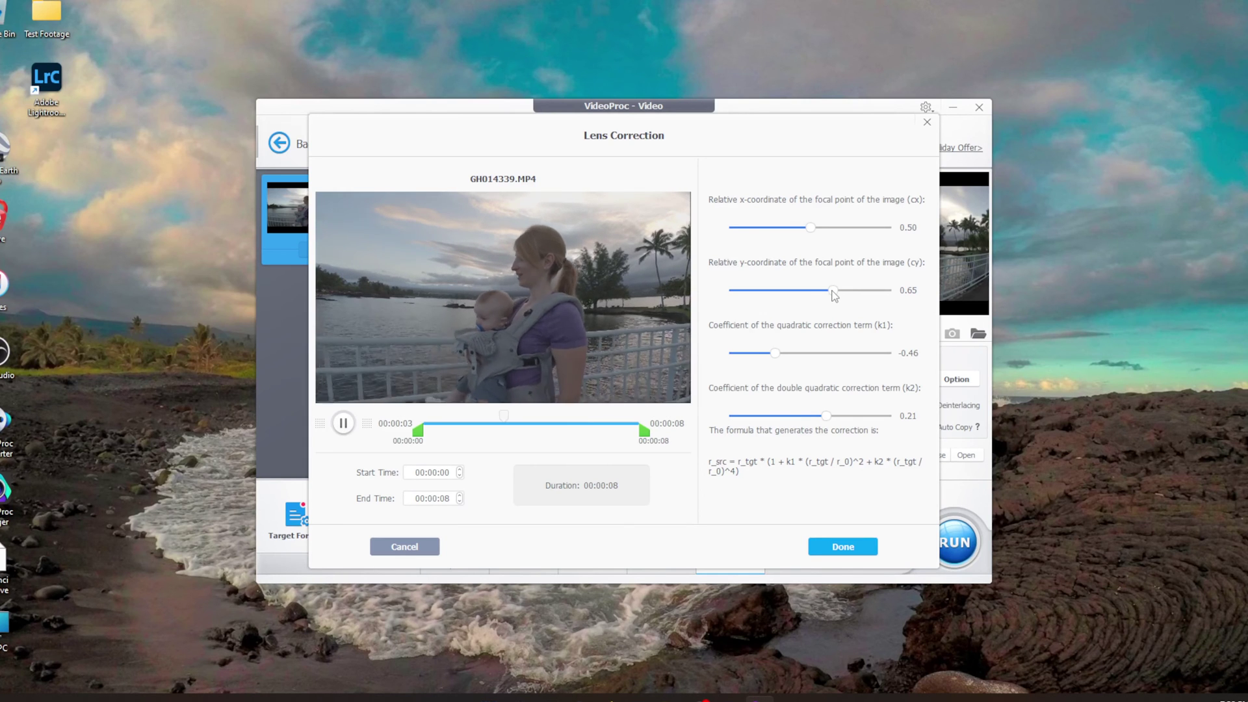
{"action": "left_click_drag", "start_coordinate": [835, 294], "coordinate": [808, 289]}
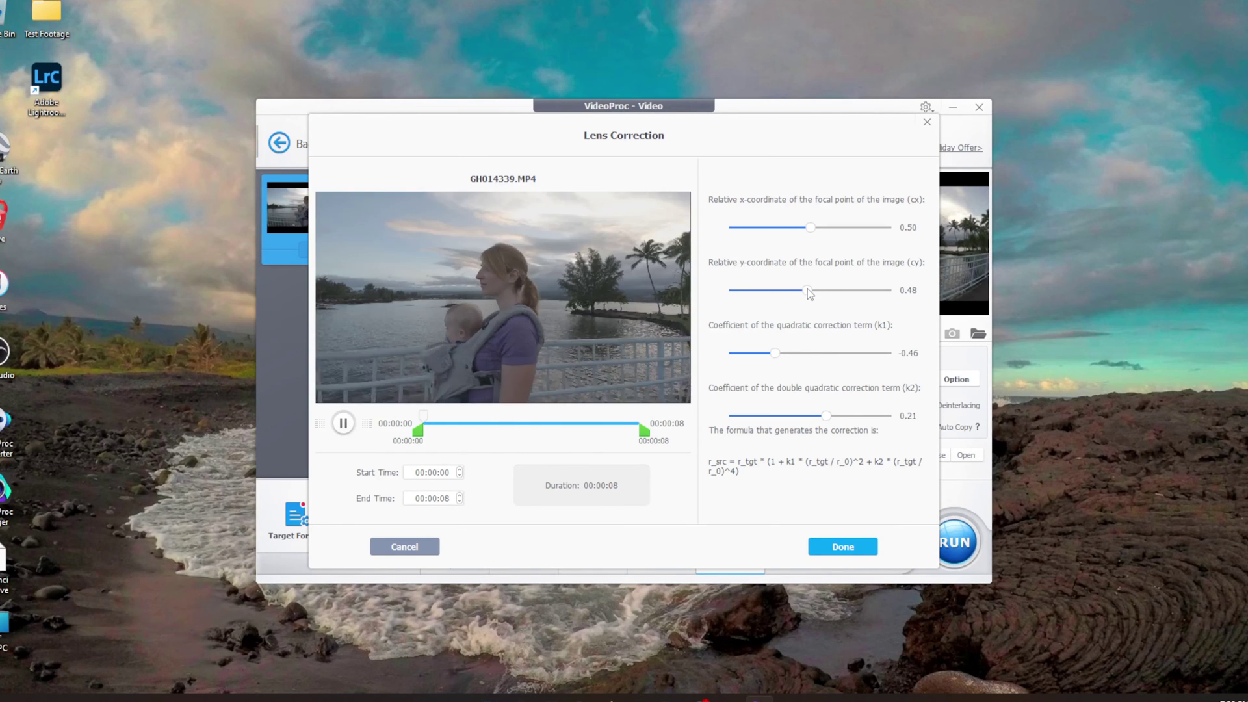
{"action": "left_click_drag", "start_coordinate": [809, 227], "coordinate": [783, 228]}
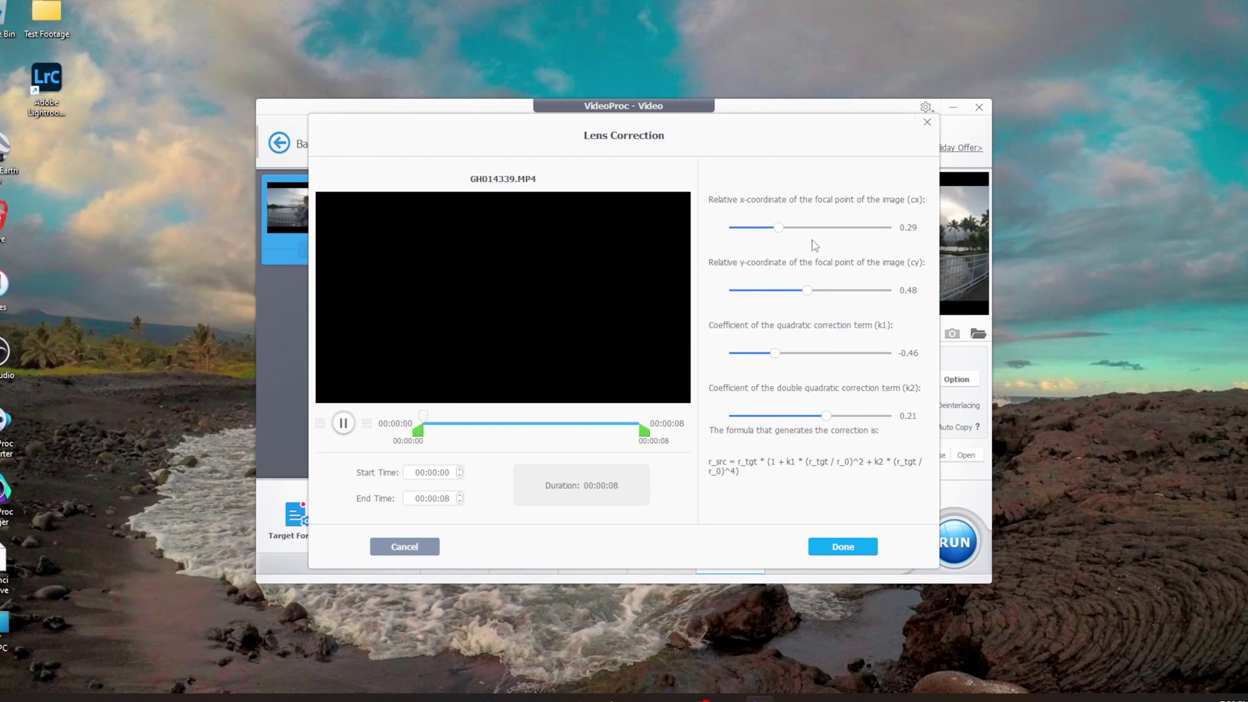
{"action": "left_click_drag", "start_coordinate": [781, 227], "coordinate": [818, 228]}
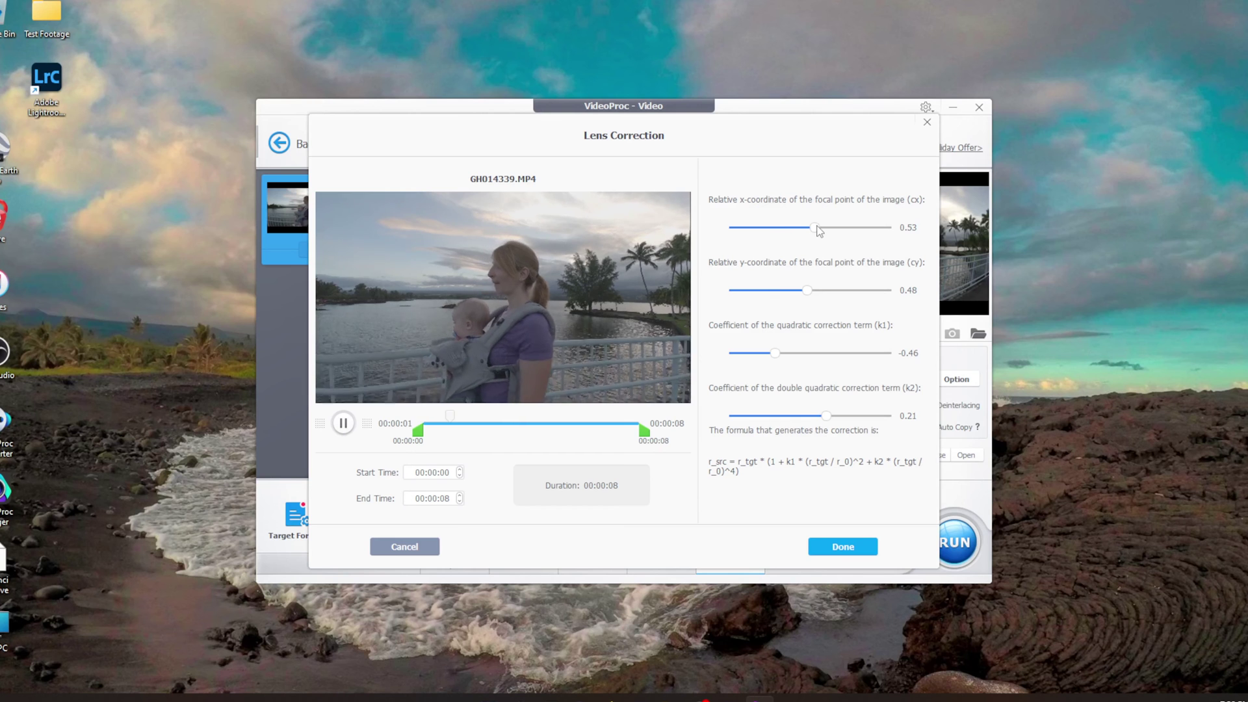
{"action": "mouse_move", "coordinate": [807, 290]}
{"action": "left_mouse_down"}
{"action": "mouse_move", "coordinate": [792, 291]}
{"action": "mouse_move", "coordinate": [820, 290]}
{"action": "left_mouse_up"}
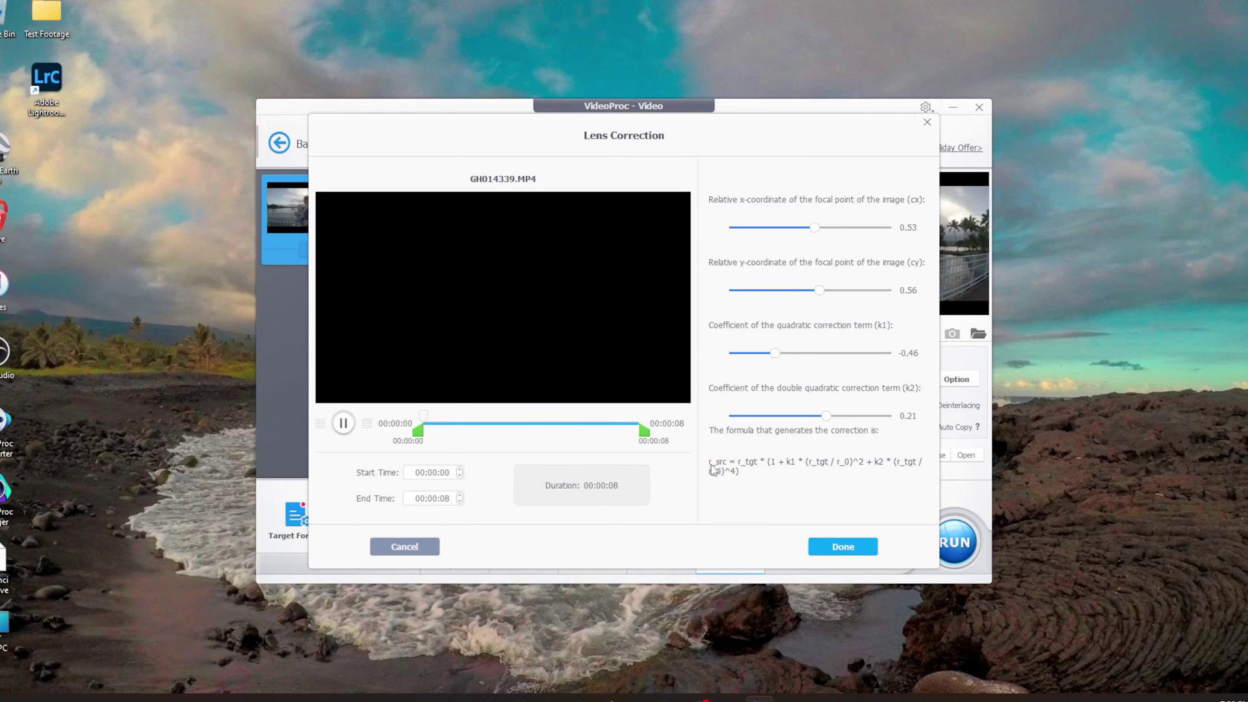
Step: Set the double quadratic correction coefficient (k2) to 0.18, keep the clip's start time at 00:00:00 and apply the lens correction
{"action": "left_click_drag", "start_coordinate": [826, 416], "coordinate": [825, 415]}
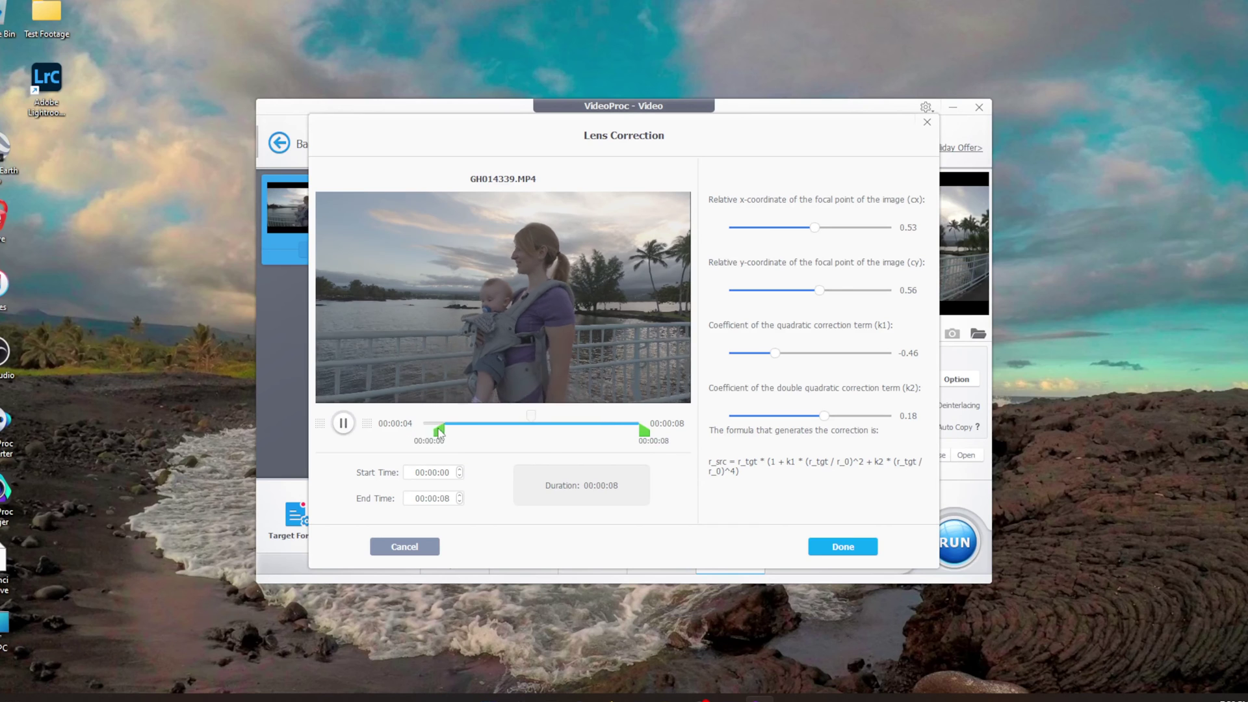
{"action": "left_click_drag", "start_coordinate": [418, 432], "coordinate": [393, 423]}
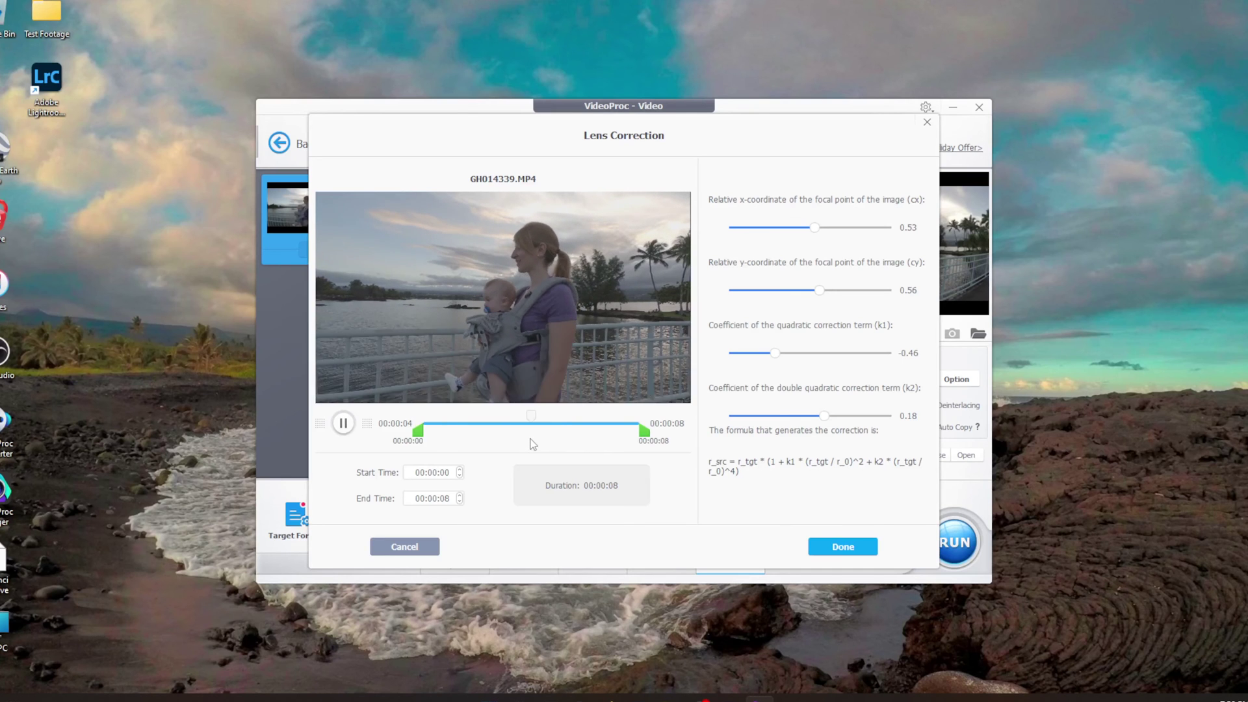
{"action": "left_click", "coordinate": [860, 551]}
{"action": "left_click", "coordinate": [607, 190]}
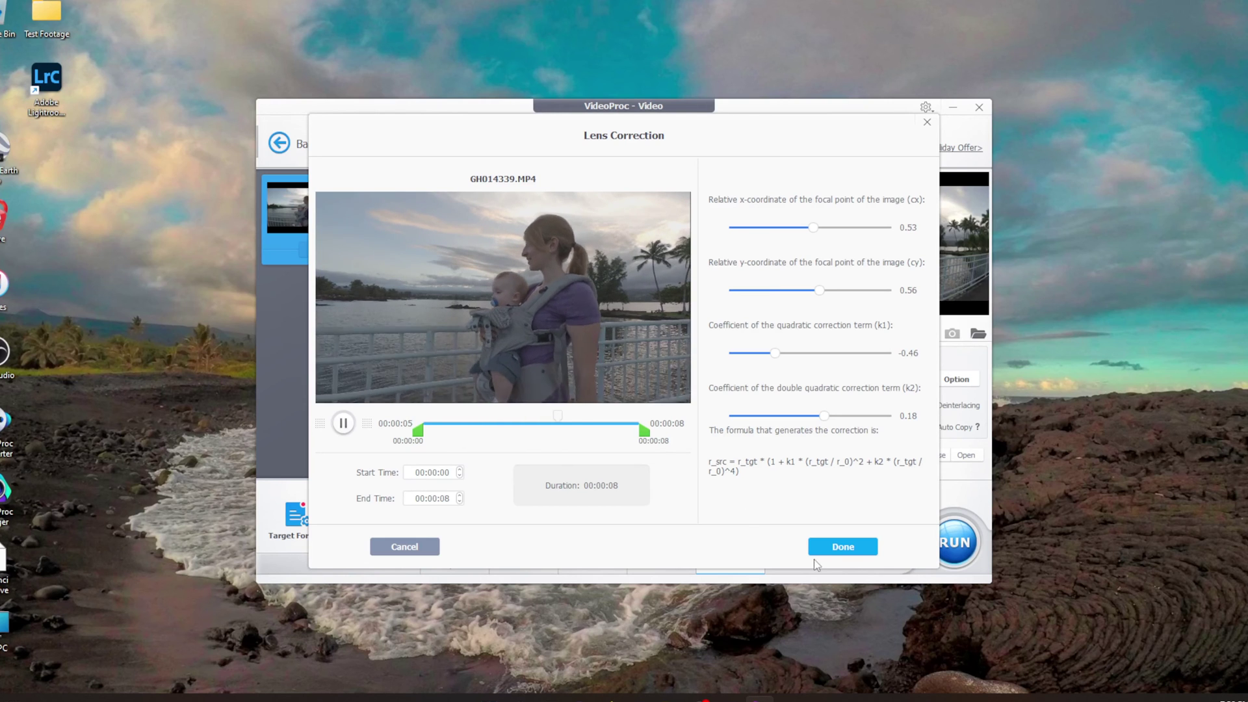
{"action": "left_click", "coordinate": [843, 549]}
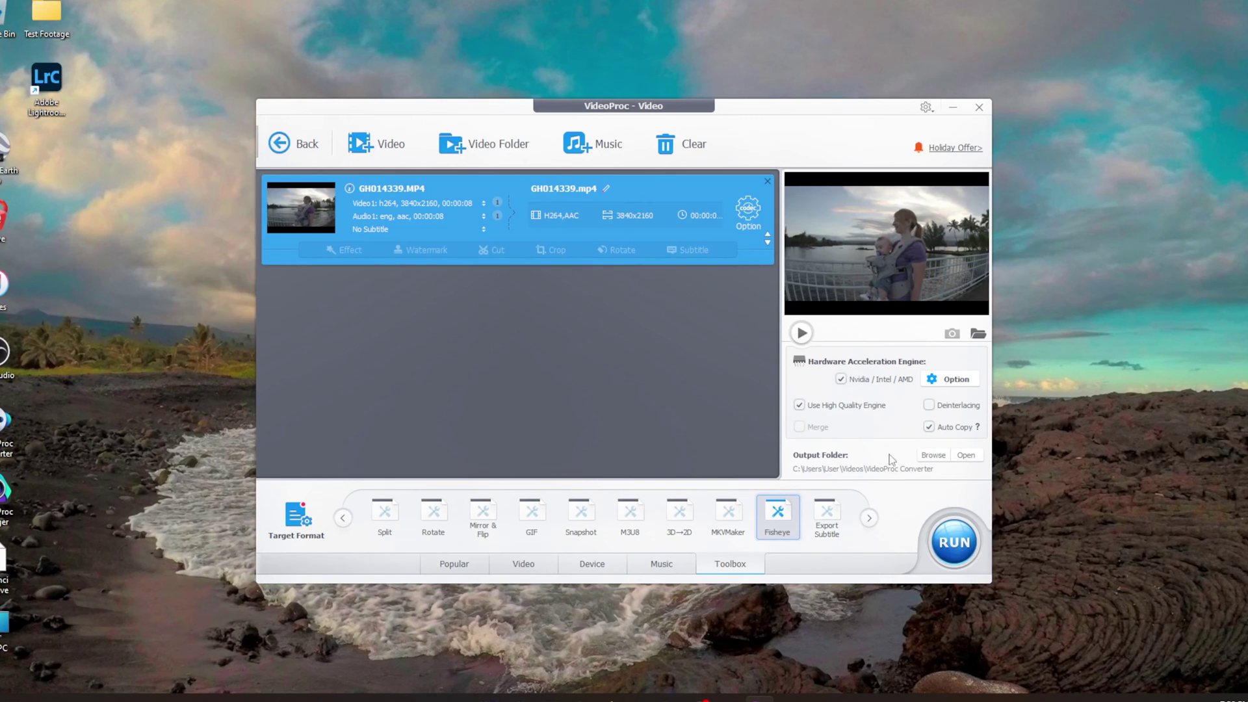
Step: Run the fisheye-corrected conversion of GH014339 and return to the start screen
{"action": "left_click", "coordinate": [953, 543]}
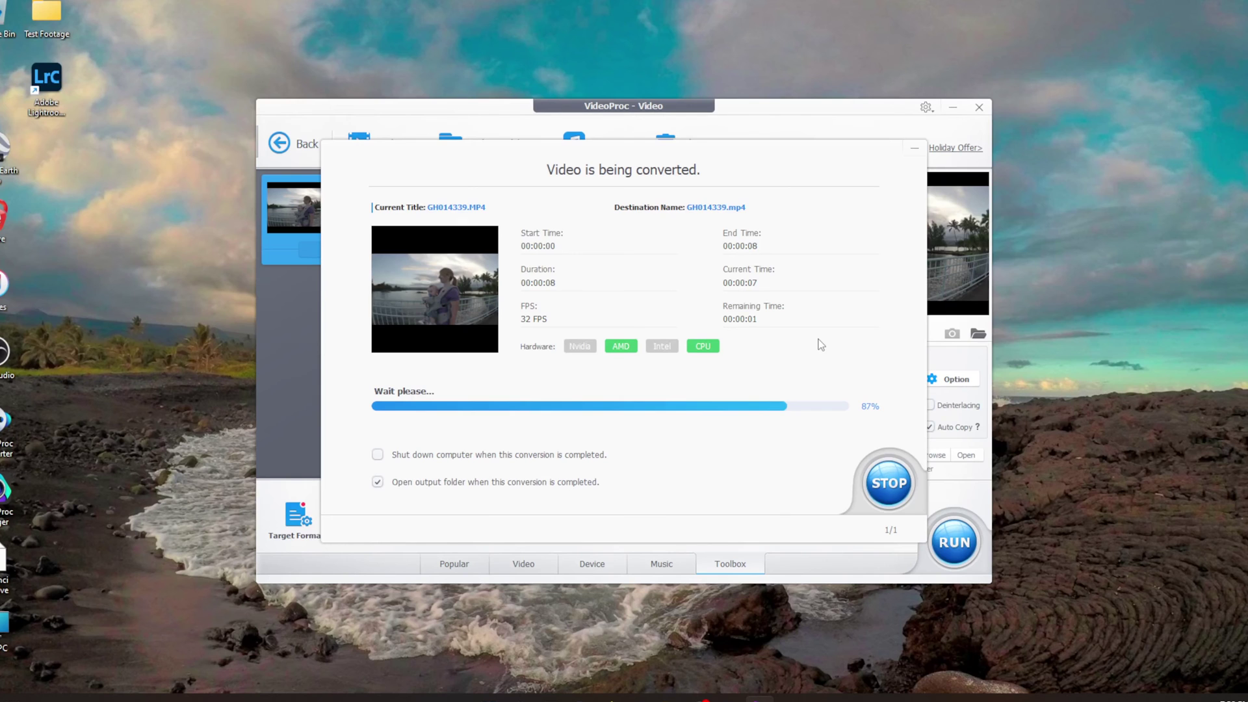
{"action": "double_click", "coordinate": [481, 398]}
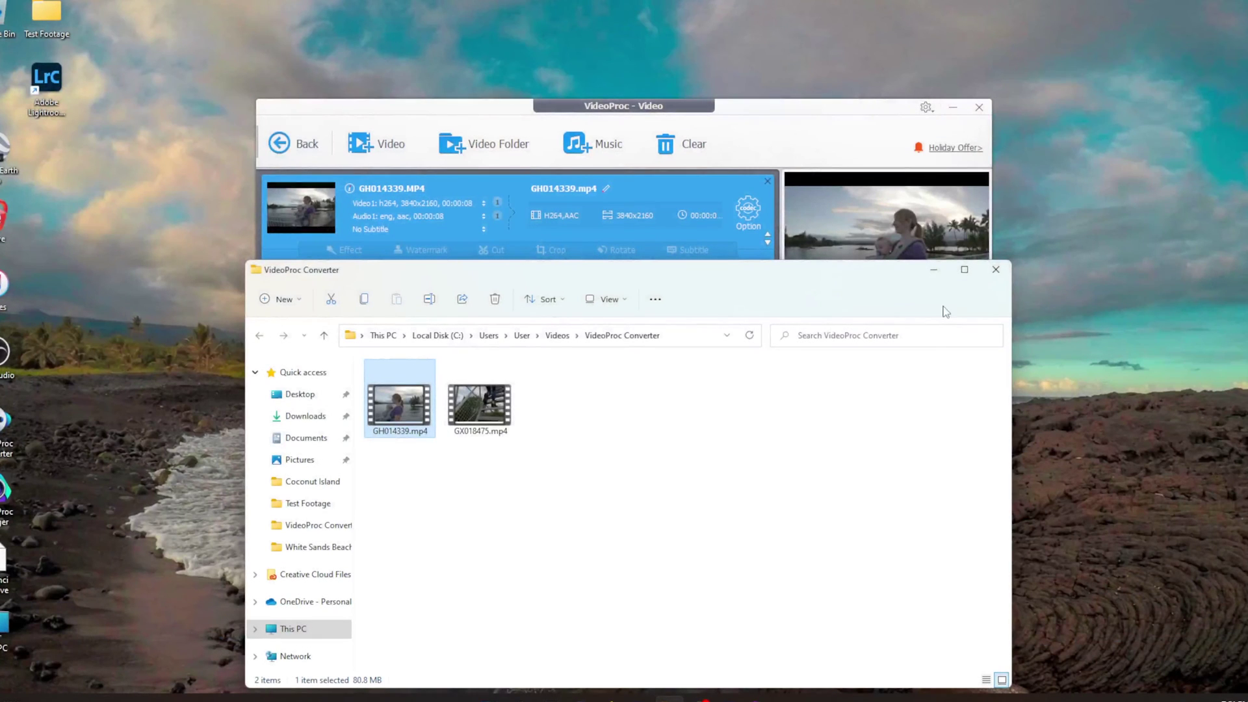
{"action": "left_click", "coordinate": [294, 146]}
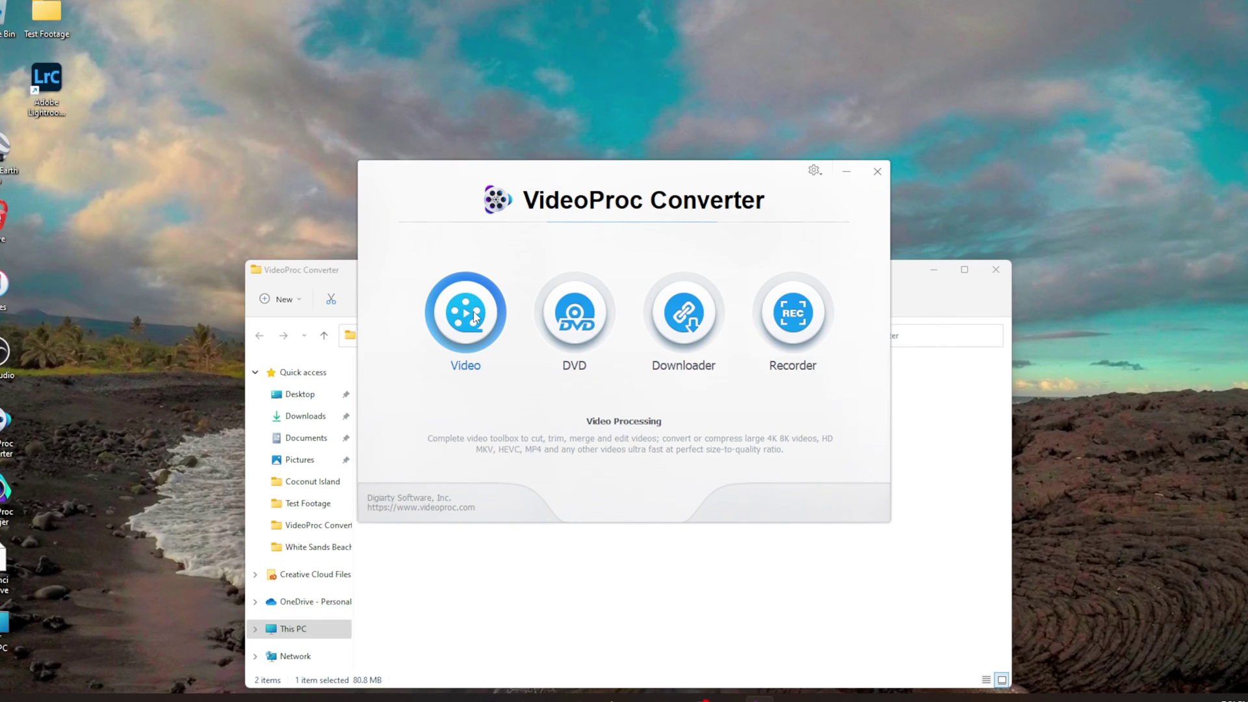
Step: Load GOPR0769.MP4 from the Test Footage folder for video processing and briefly play its preview
{"action": "left_click", "coordinate": [474, 312]}
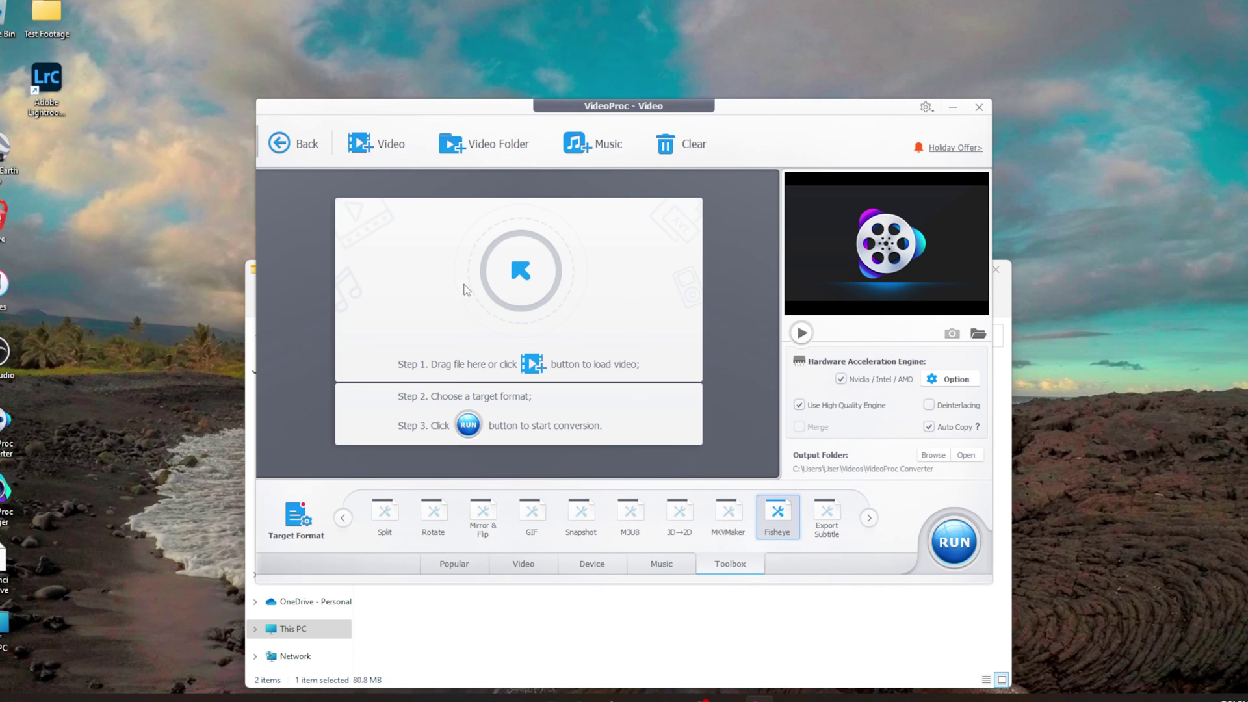
{"action": "left_click", "coordinate": [363, 143]}
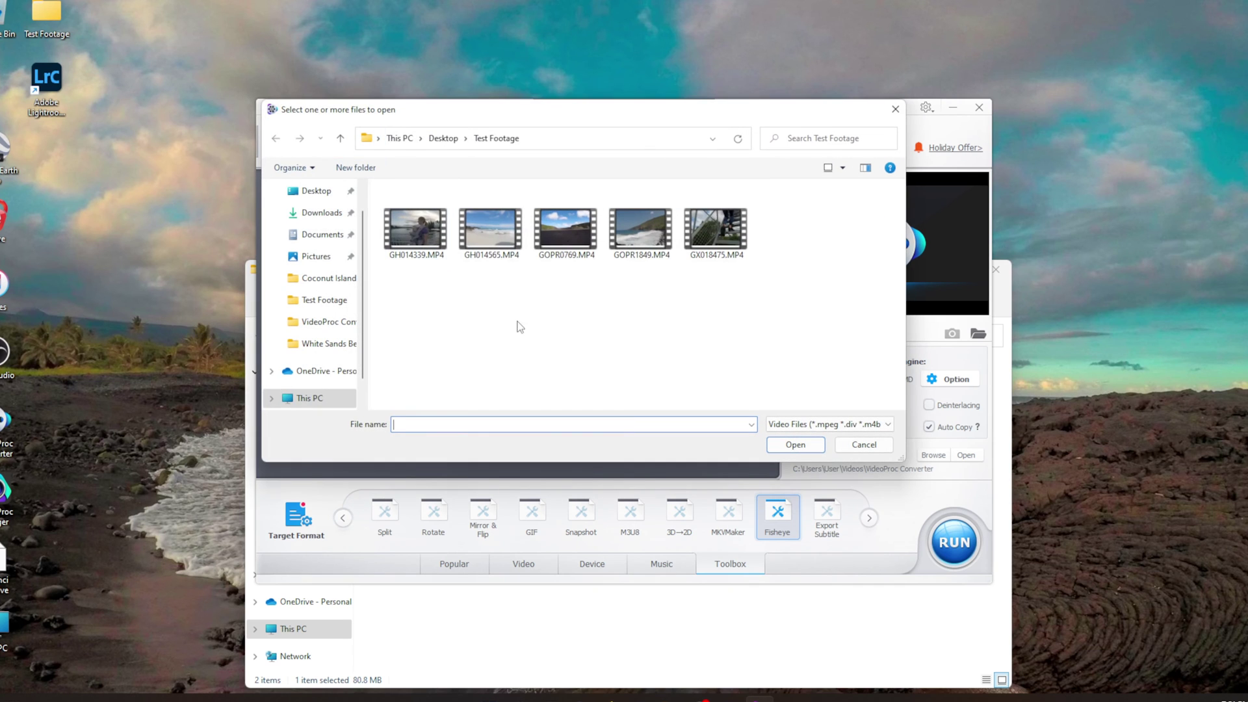
{"action": "left_click", "coordinate": [563, 230]}
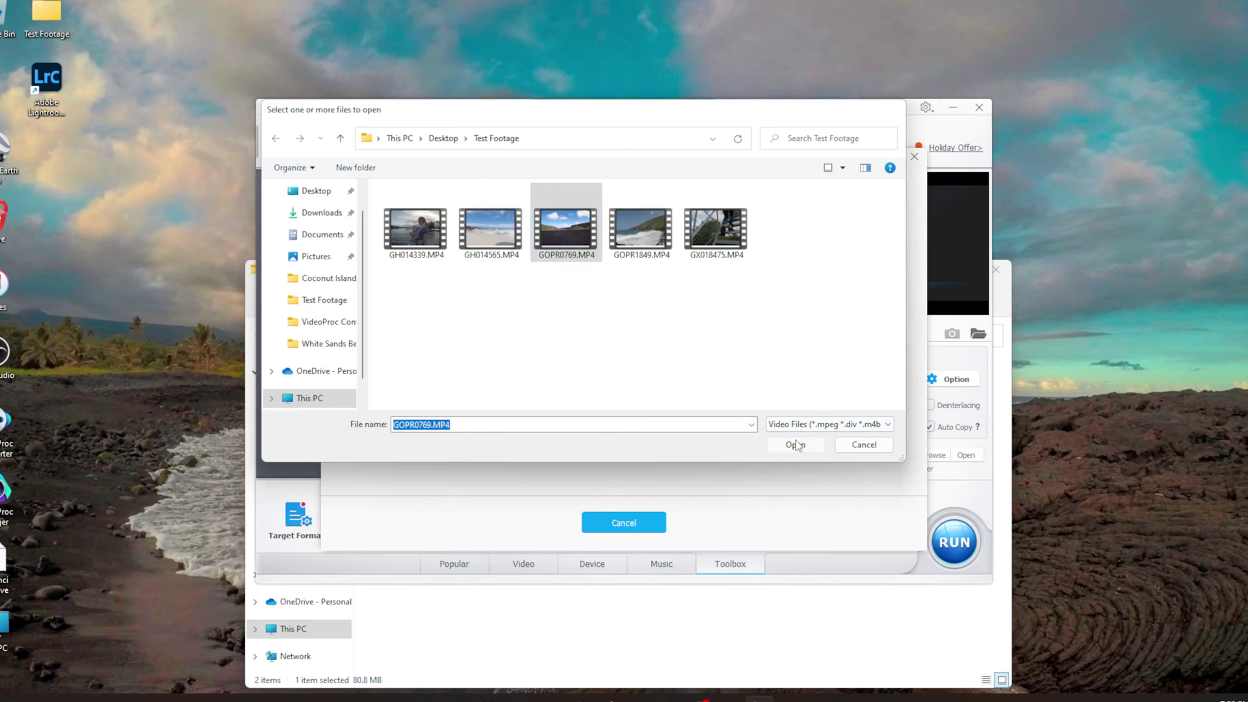
{"action": "left_click", "coordinate": [795, 442]}
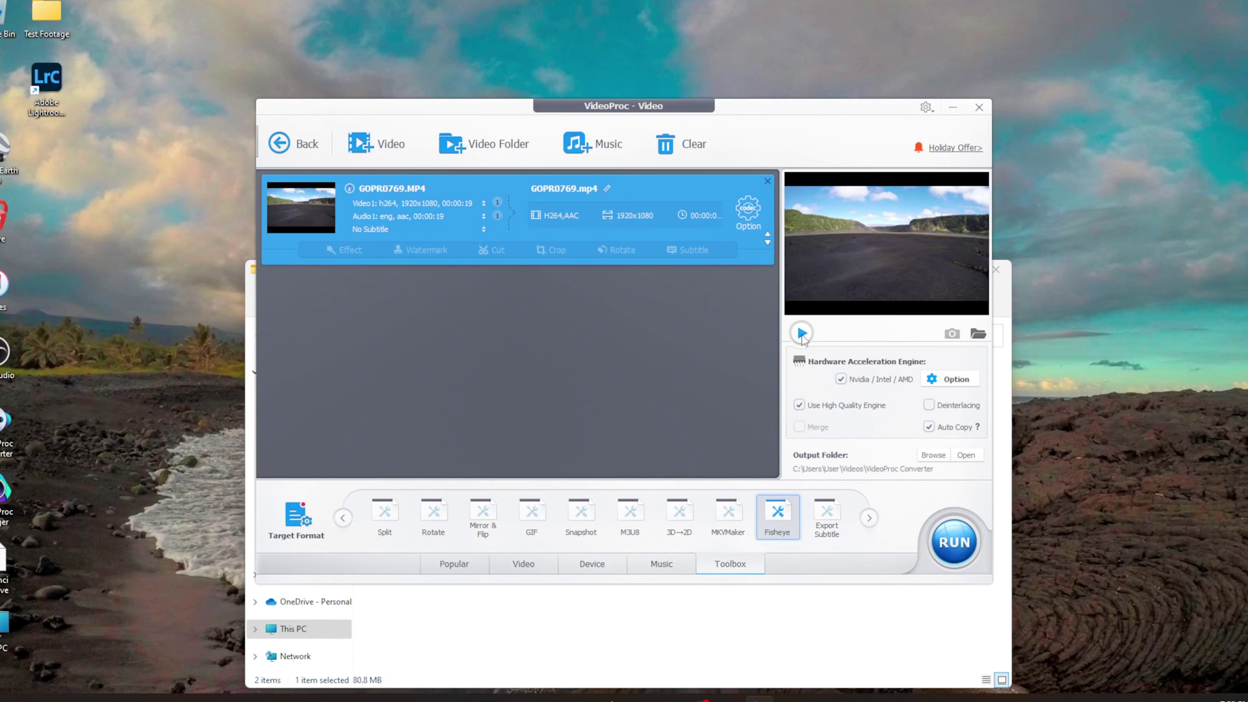
{"action": "left_click", "coordinate": [801, 333]}
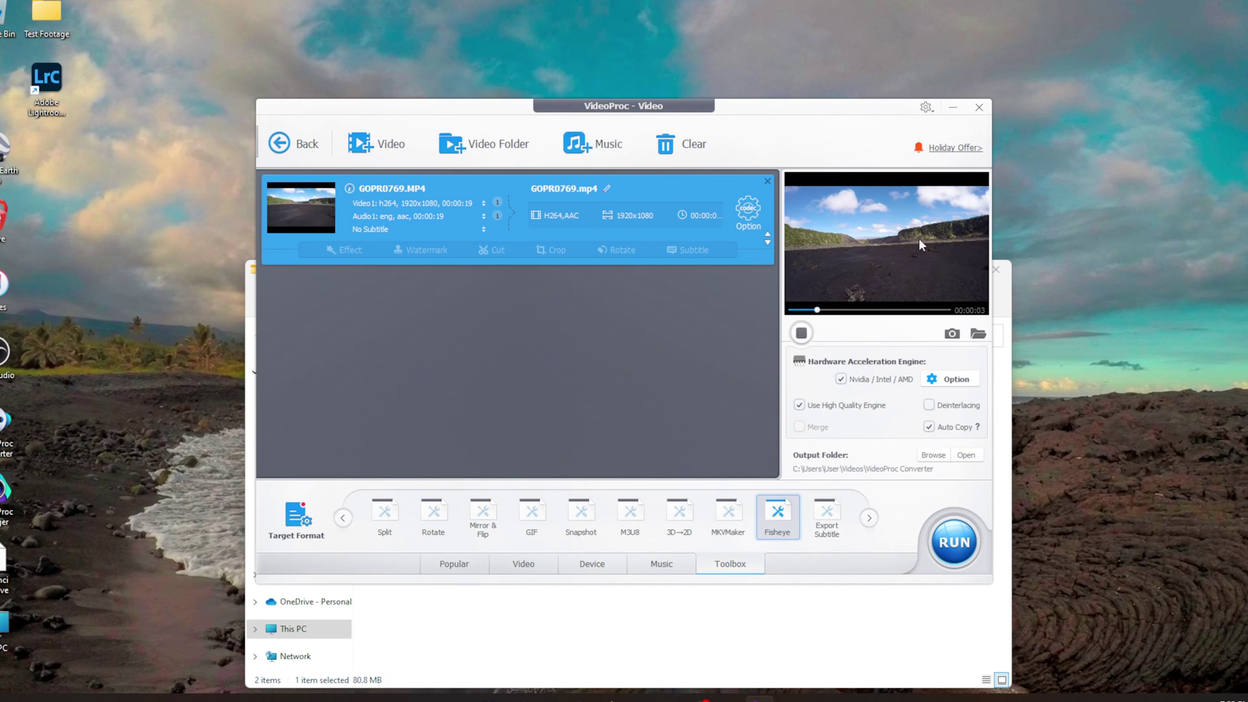
{"action": "left_click", "coordinate": [801, 333]}
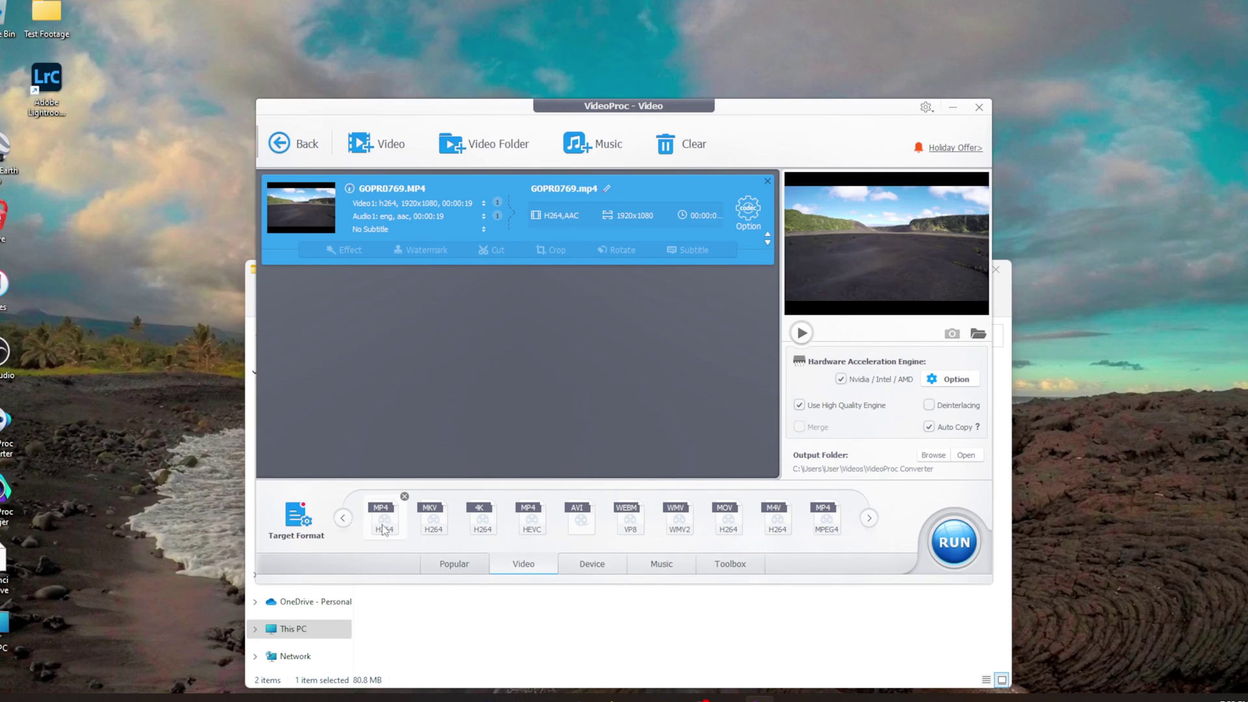
Step: Choose MP4 H264 as the output format for GOPR0769 and apply the highest quality setting in its format options
{"action": "left_click", "coordinate": [607, 190]}
{"action": "left_click", "coordinate": [623, 106]}
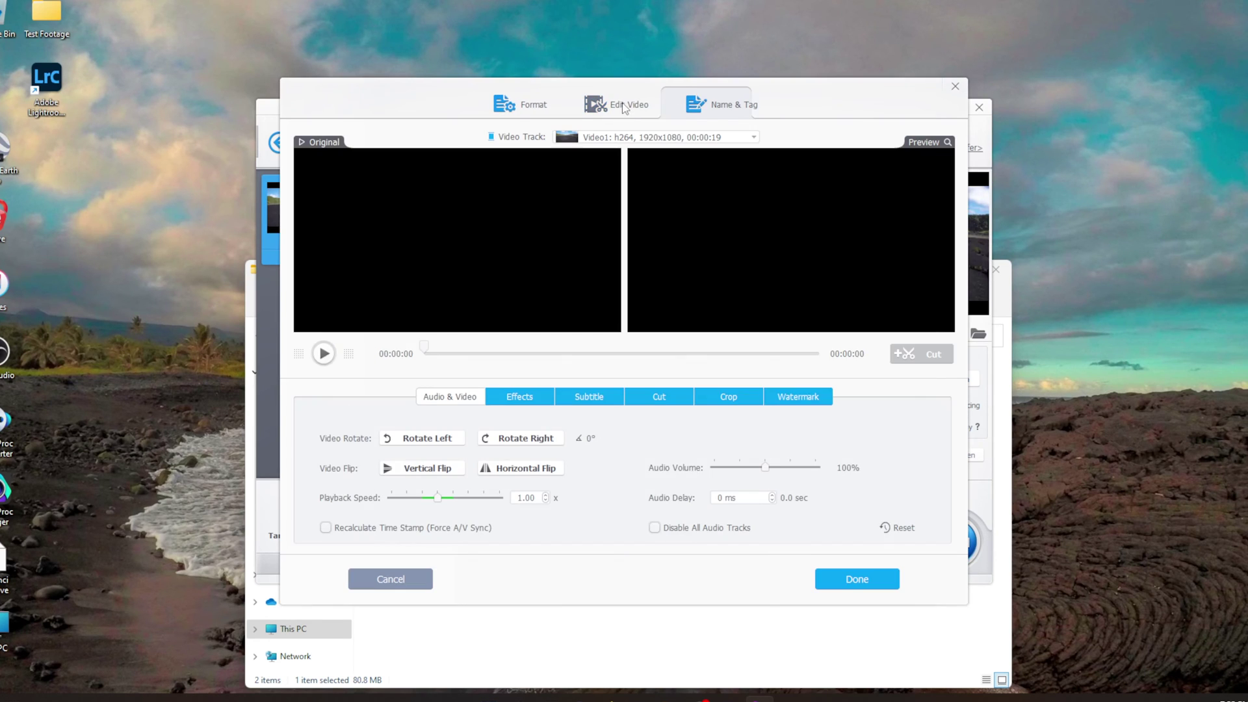
{"action": "left_click", "coordinate": [532, 103]}
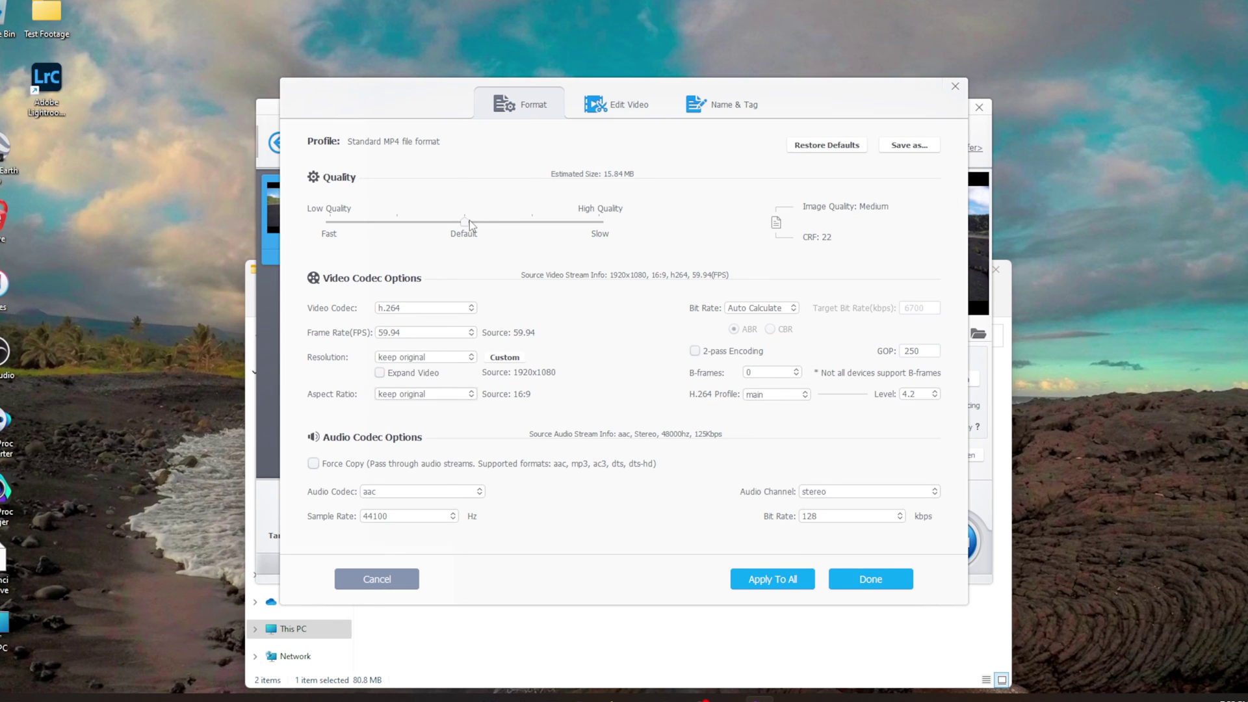
{"action": "left_click_drag", "start_coordinate": [469, 220], "coordinate": [674, 217]}
{"action": "left_click", "coordinate": [759, 576]}
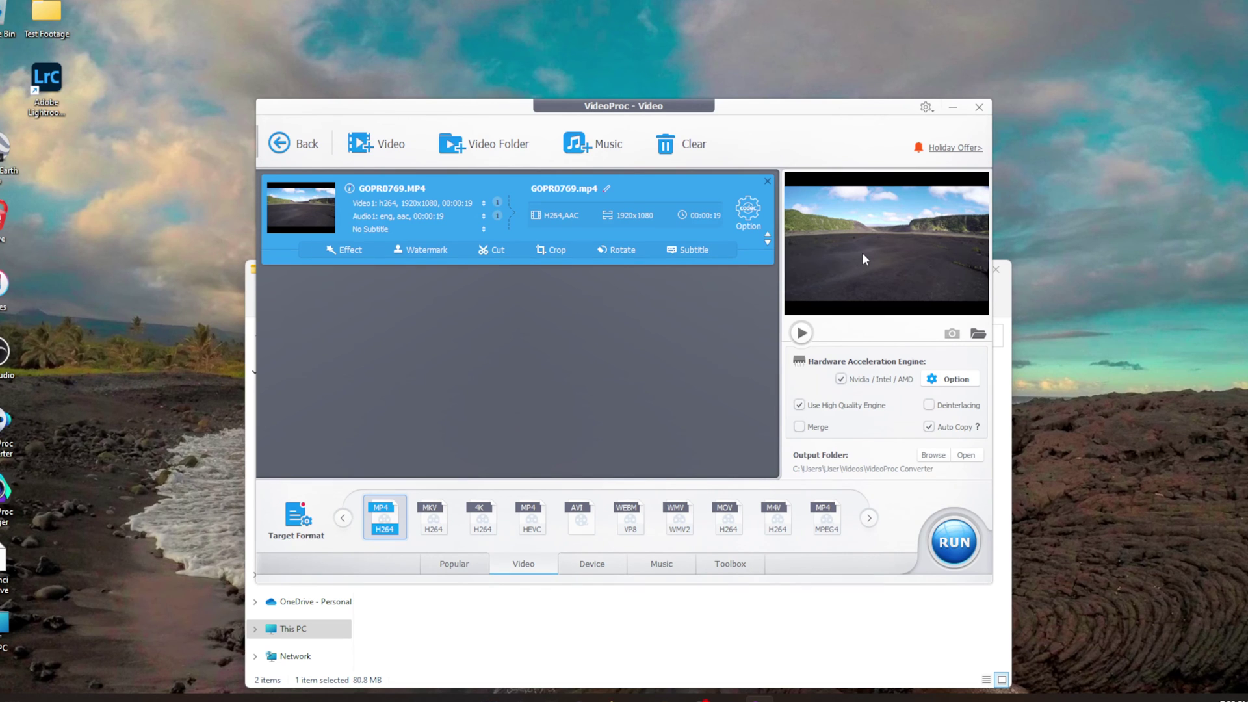
Step: Select the GoPro Deshake tool for GOPR0769 and open its video stabilization settings
{"action": "left_click", "coordinate": [730, 564]}
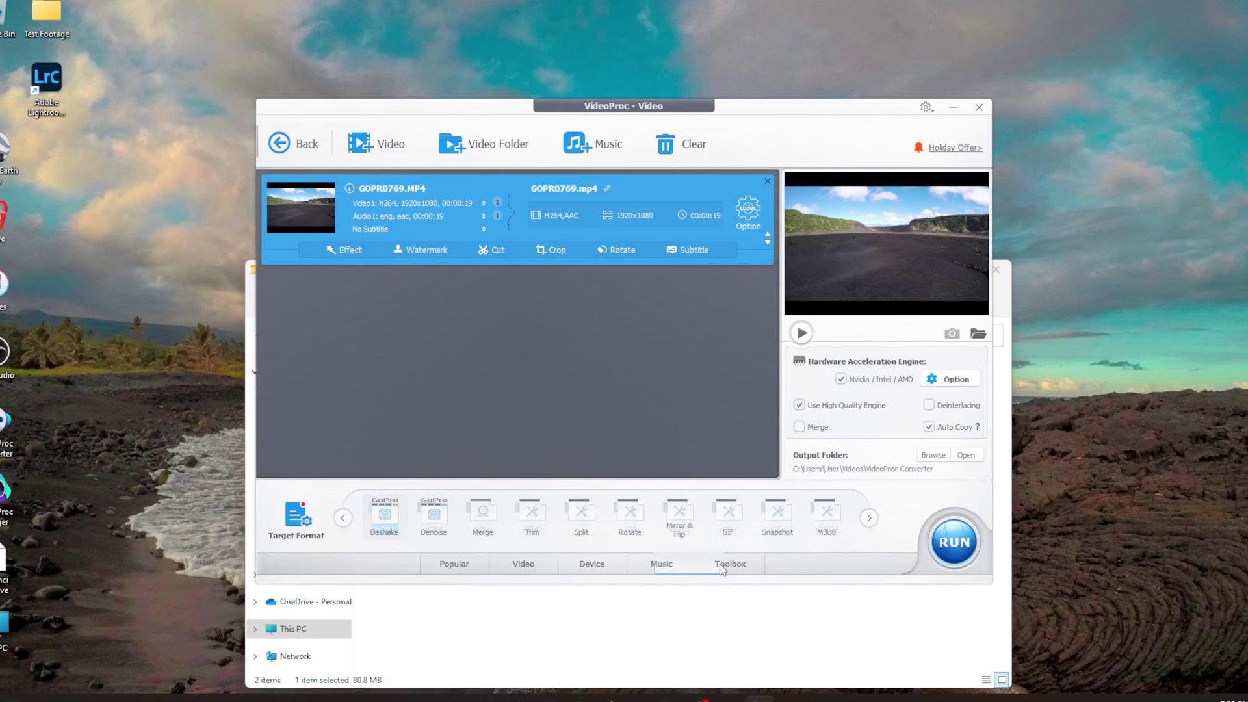
{"action": "left_click", "coordinate": [389, 530]}
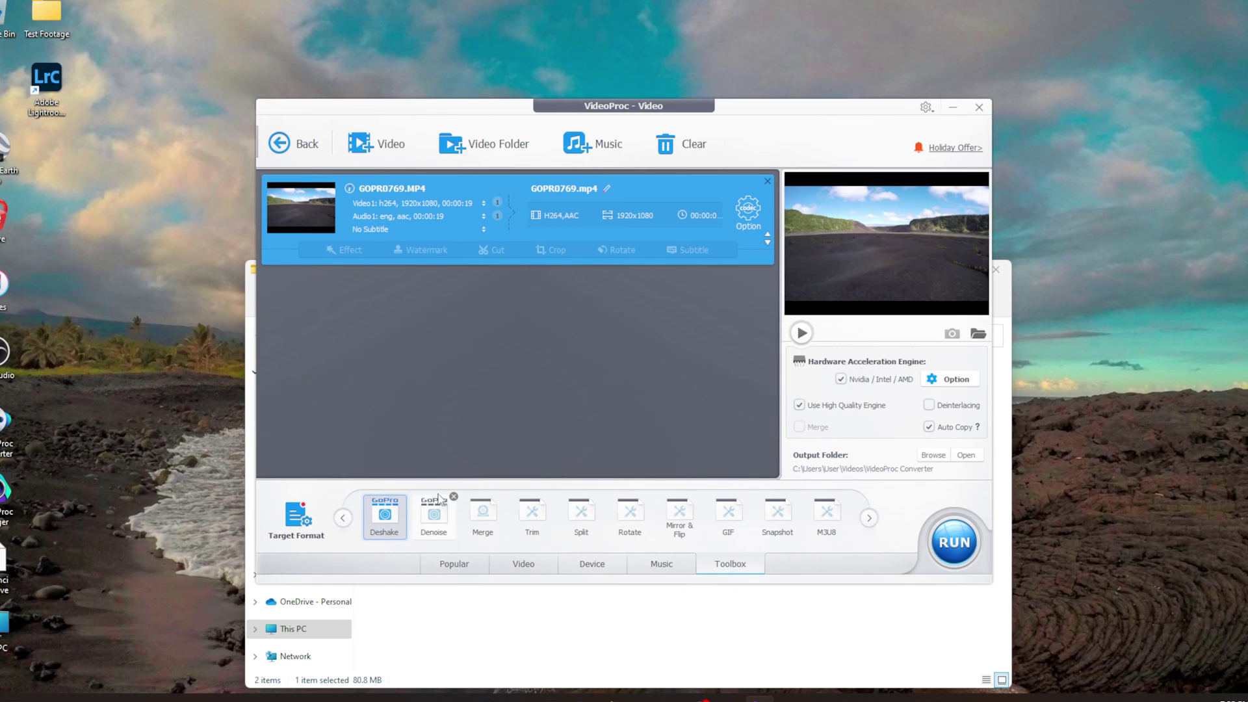
{"action": "left_click", "coordinate": [405, 499]}
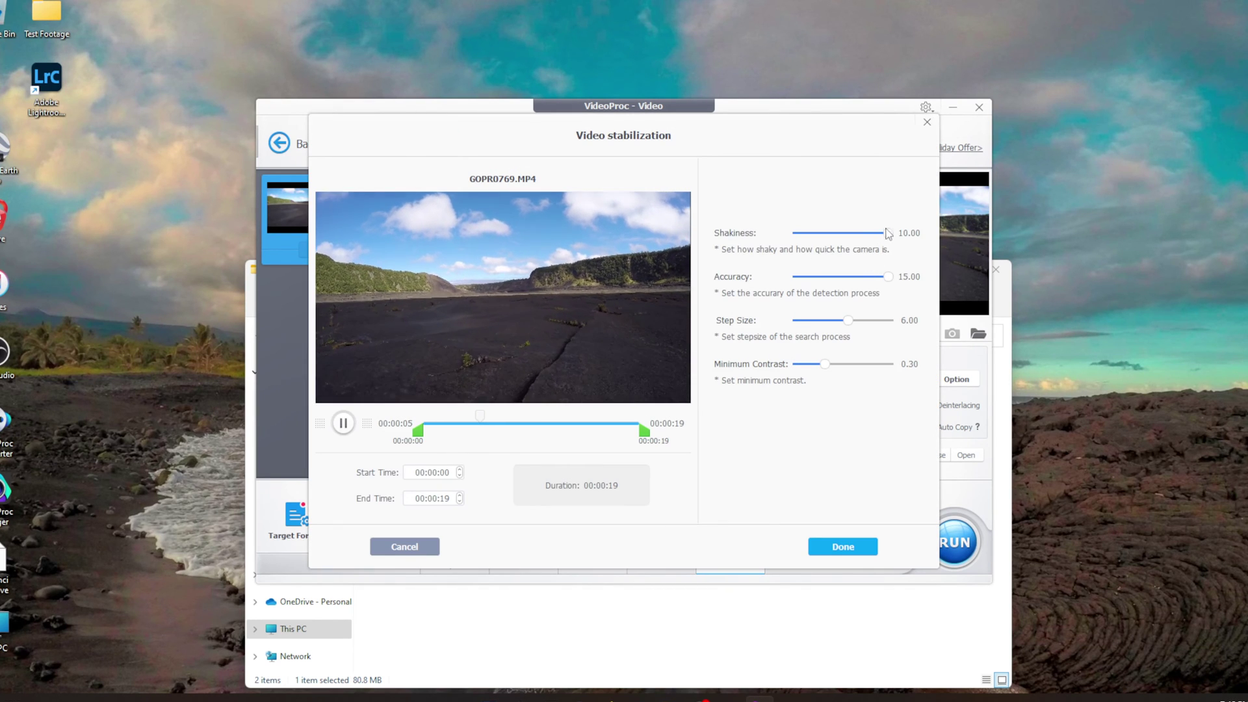
Step: Try Shakiness and Accuracy at their minimum of 1.00, returning them to 10.00 and 15.00
{"action": "left_click_drag", "start_coordinate": [888, 234], "coordinate": [755, 232]}
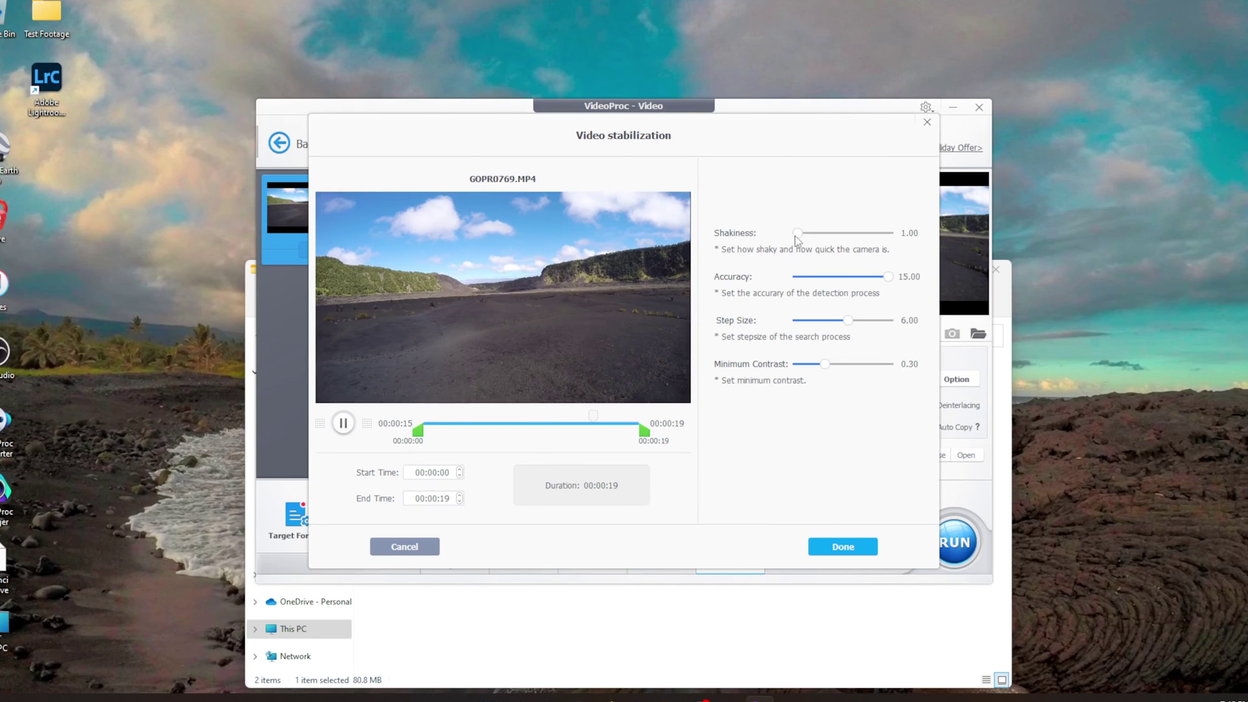
{"action": "left_click_drag", "start_coordinate": [797, 233], "coordinate": [890, 233]}
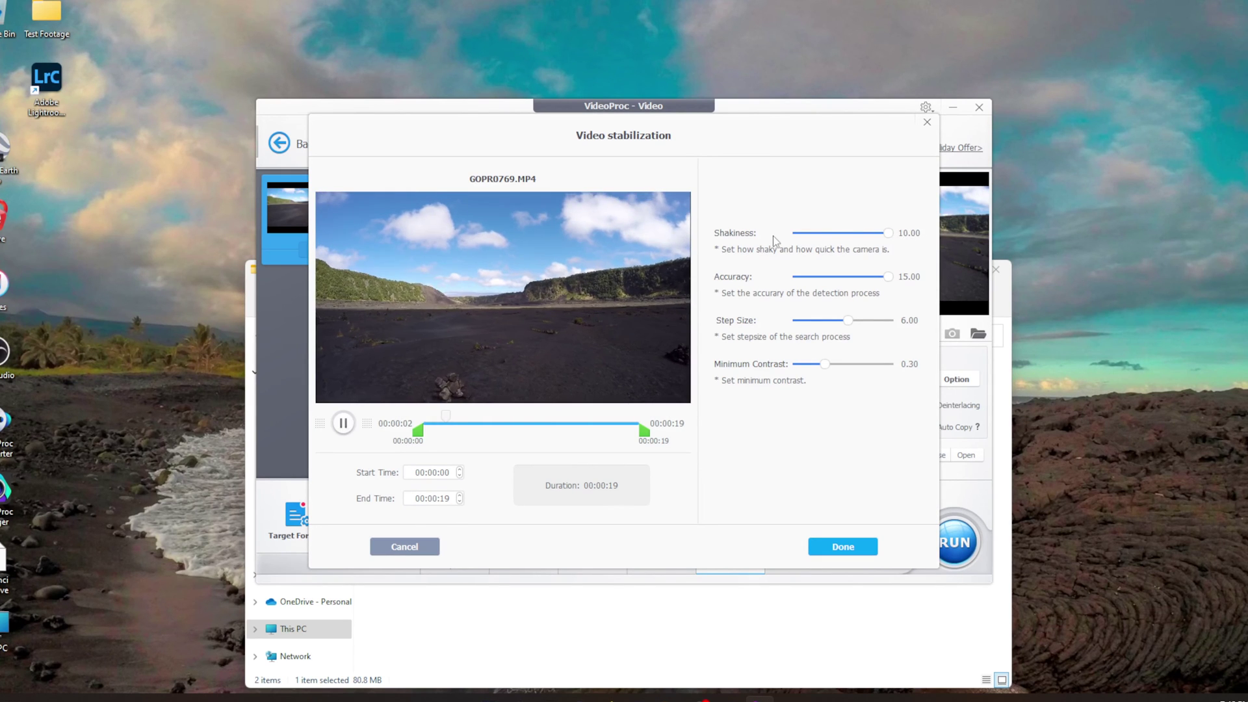
{"action": "left_click_drag", "start_coordinate": [888, 233], "coordinate": [705, 241]}
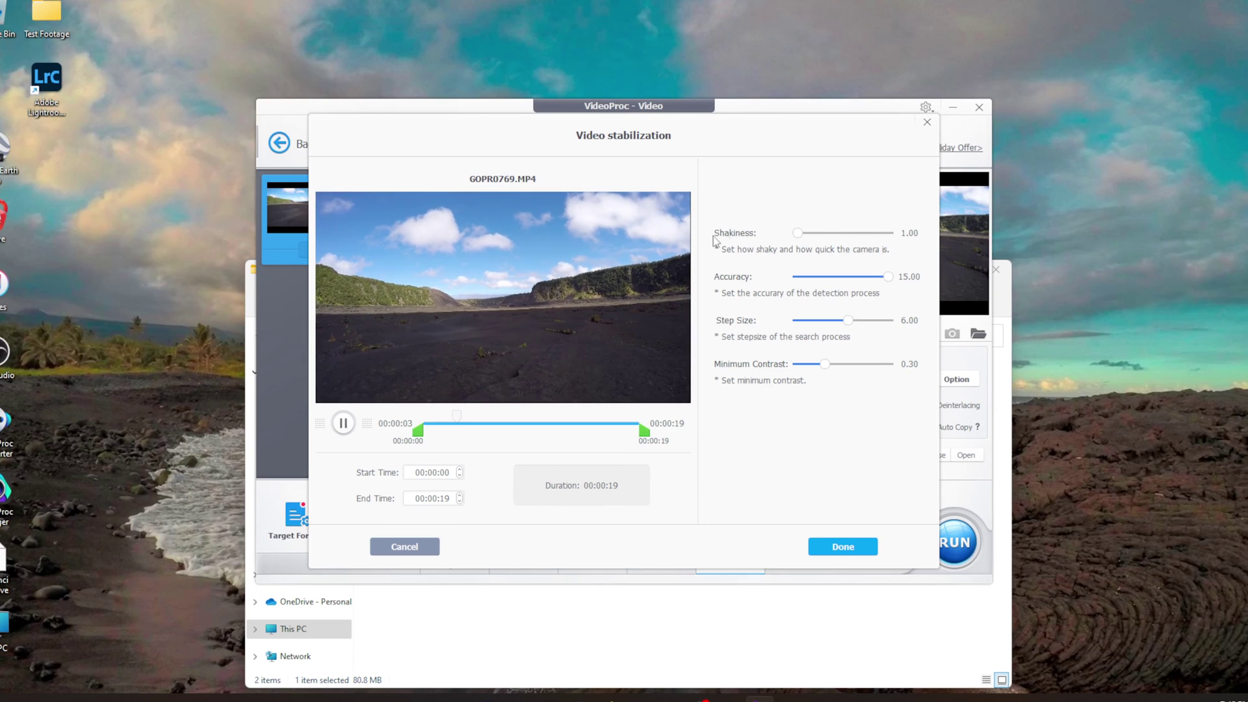
{"action": "left_click_drag", "start_coordinate": [799, 235], "coordinate": [919, 244]}
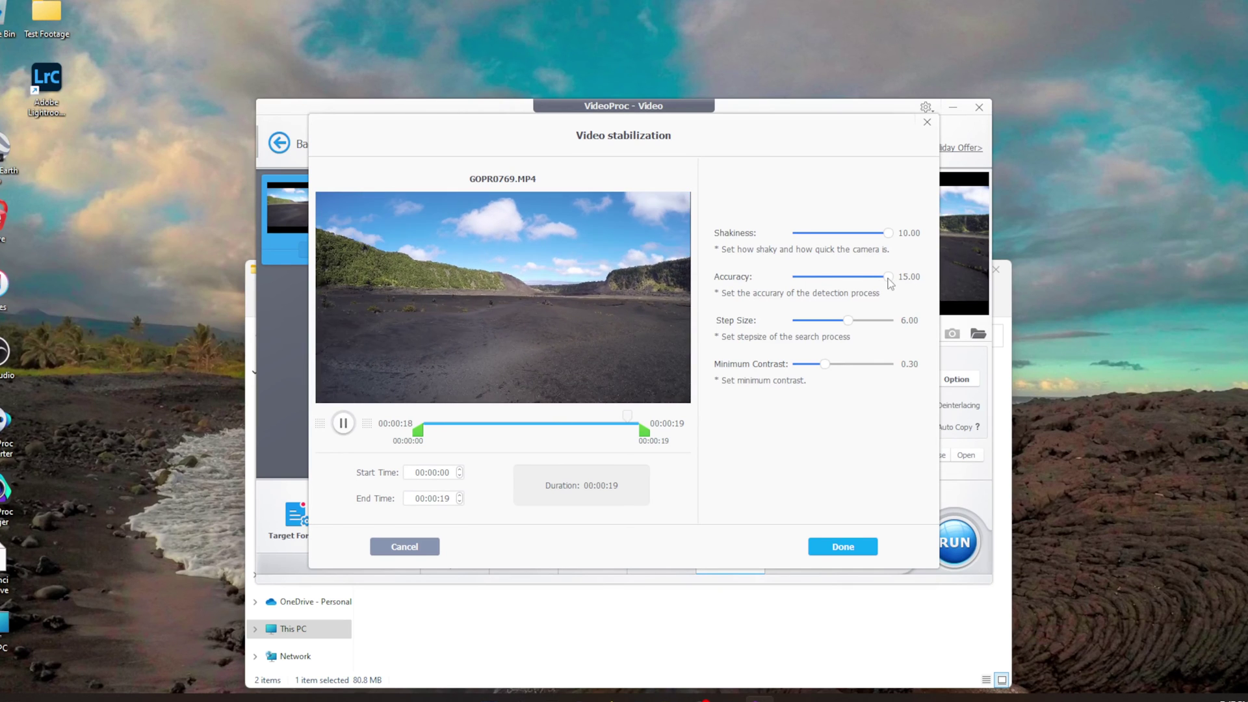
{"action": "left_click_drag", "start_coordinate": [887, 279], "coordinate": [774, 282]}
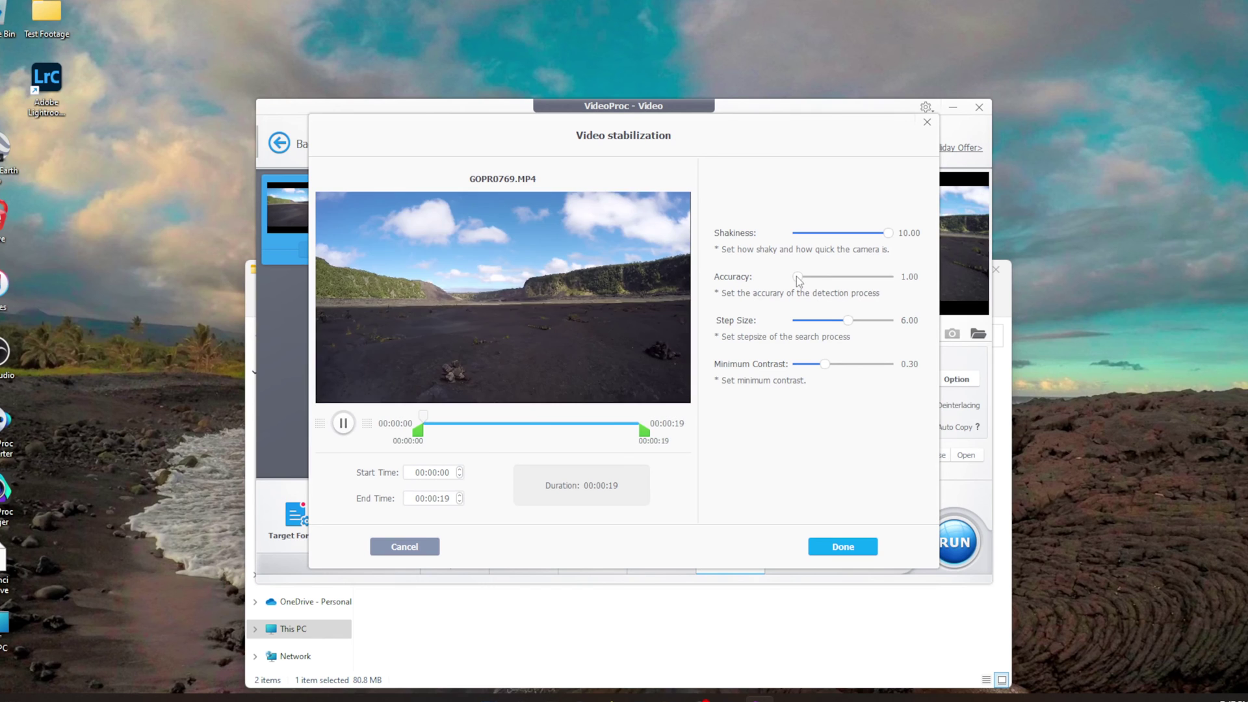
{"action": "left_click_drag", "start_coordinate": [803, 282], "coordinate": [923, 280]}
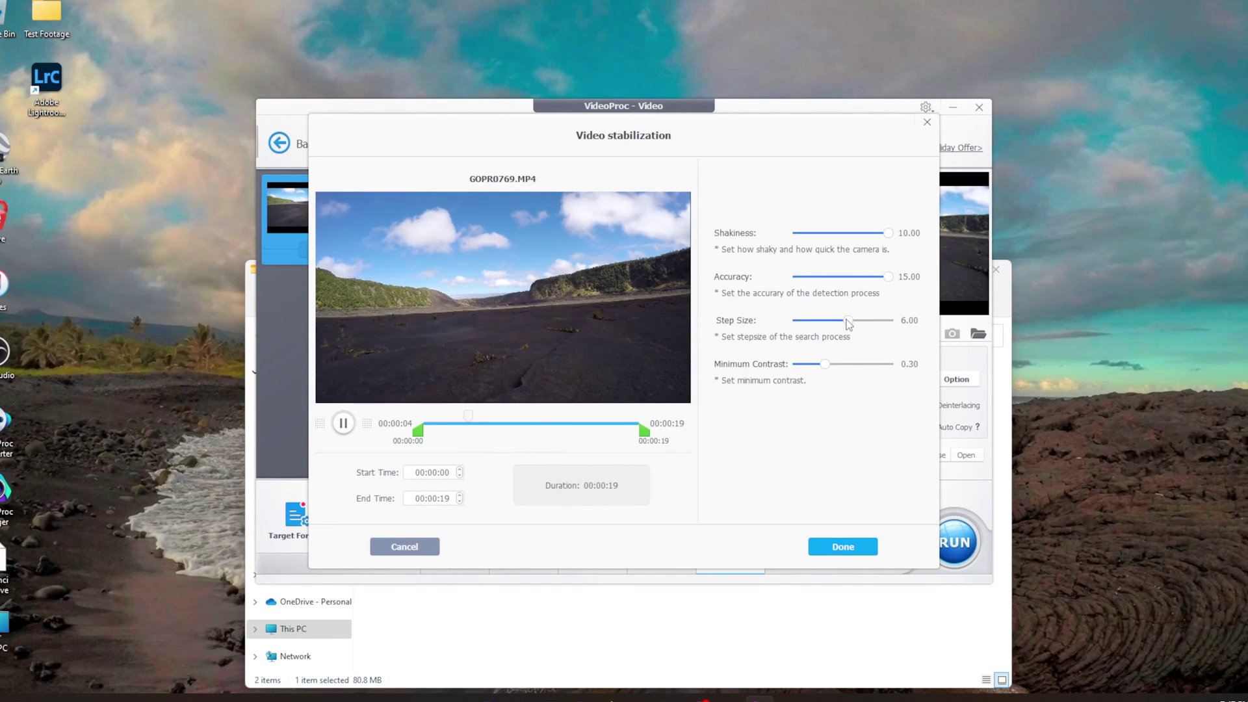
Step: Set the stabilization Step Size to 10.00, trying its minimum of 1.00 first, and lower Minimum Contrast to 0.00
{"action": "left_click_drag", "start_coordinate": [848, 321], "coordinate": [772, 320]}
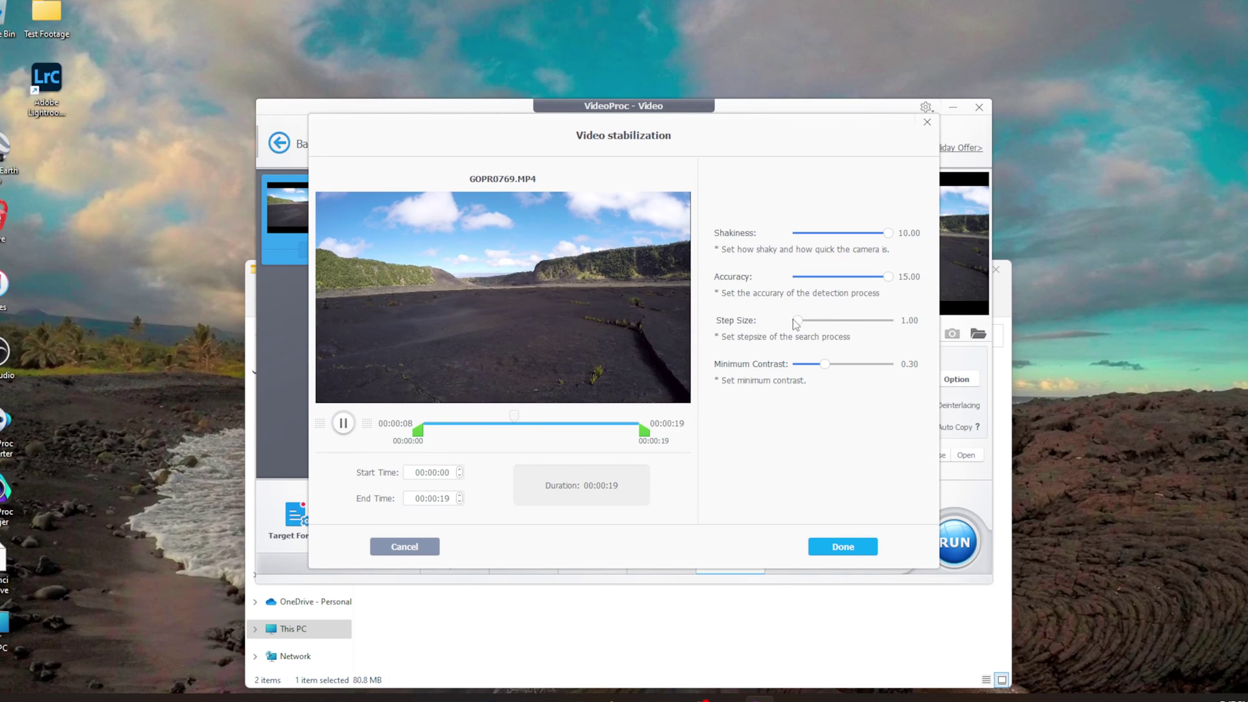
{"action": "left_click_drag", "start_coordinate": [796, 323], "coordinate": [921, 312]}
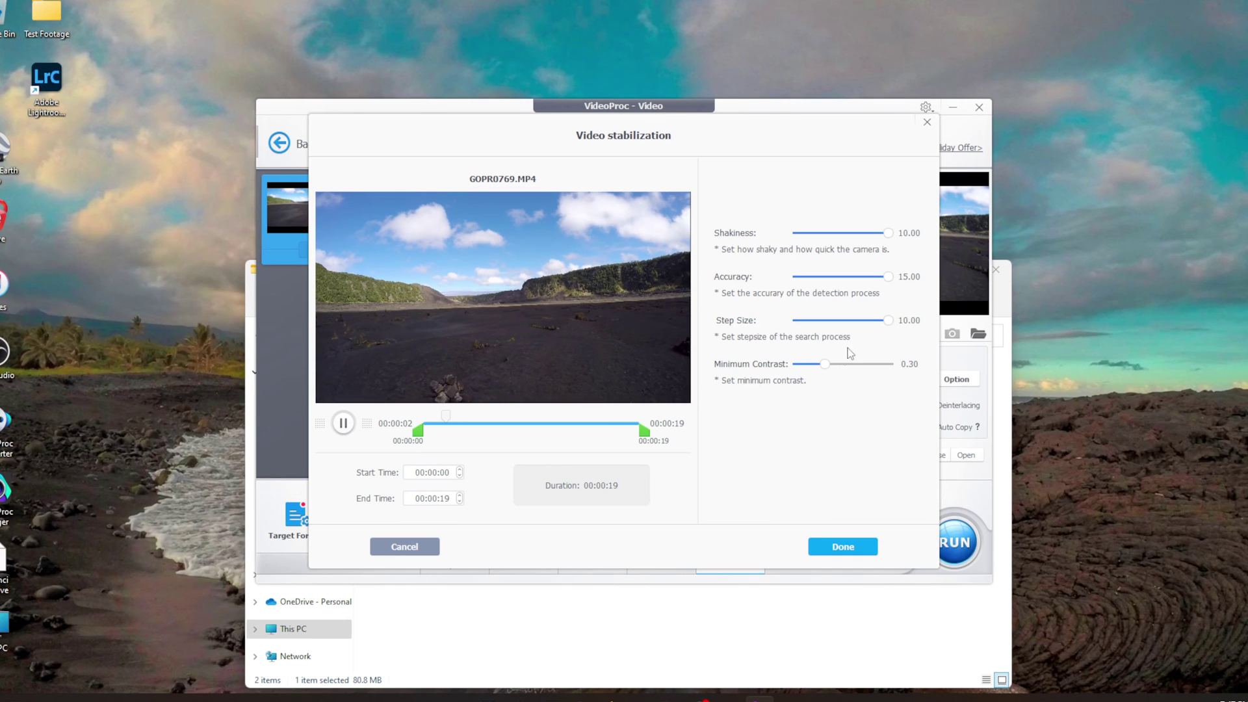
{"action": "left_click_drag", "start_coordinate": [825, 366], "coordinate": [766, 365]}
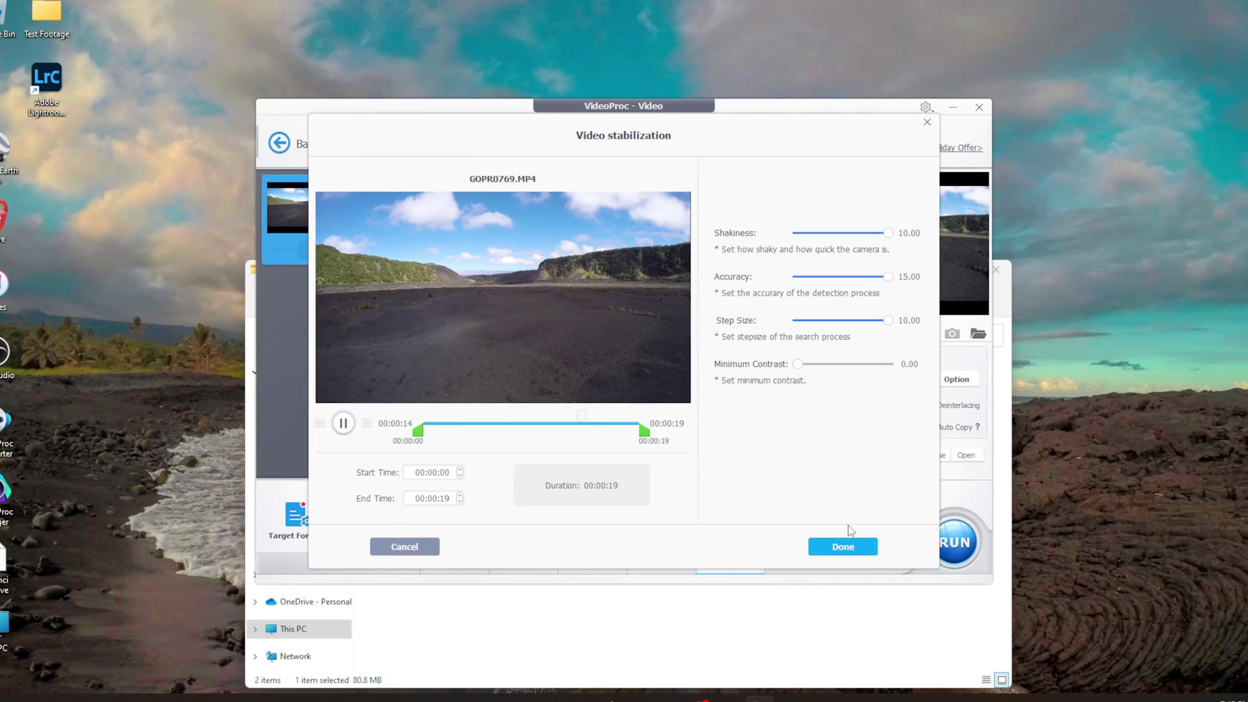
Step: Apply the stabilization settings, run the Deshake conversion of GOPR0769, and open the exported GOPR0769.mp4 for playback
{"action": "left_click", "coordinate": [841, 546]}
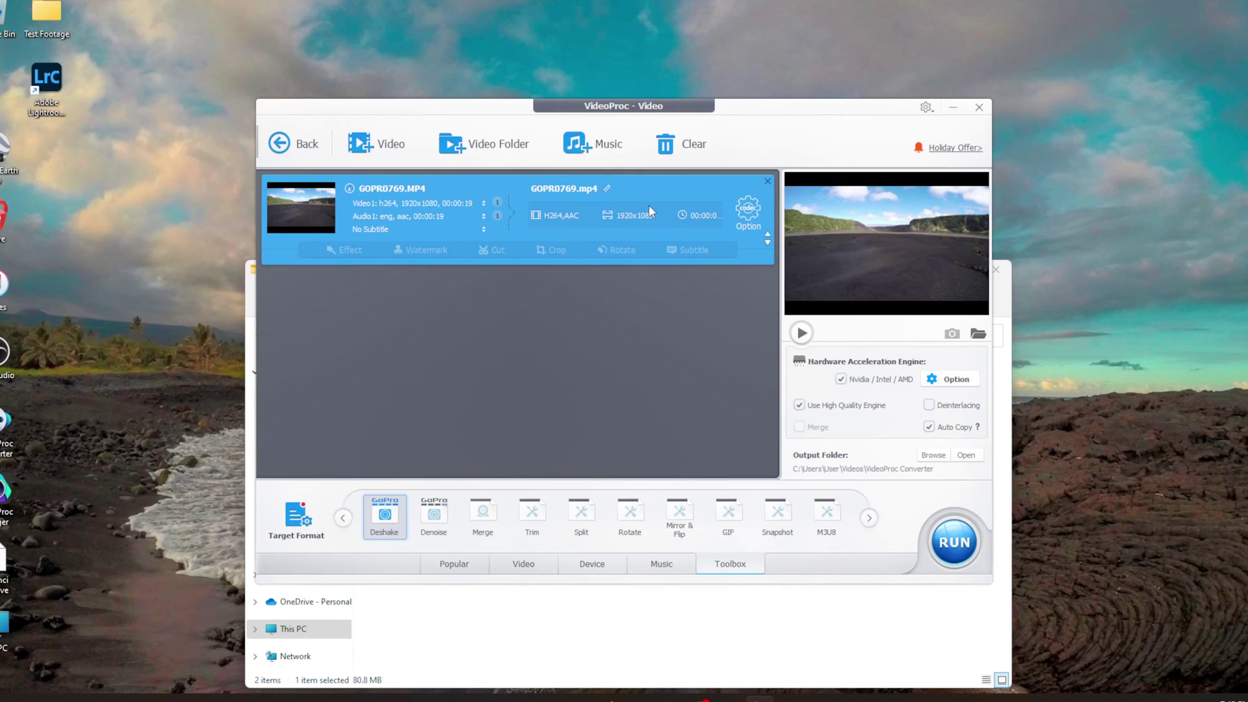
{"action": "left_click", "coordinate": [954, 543]}
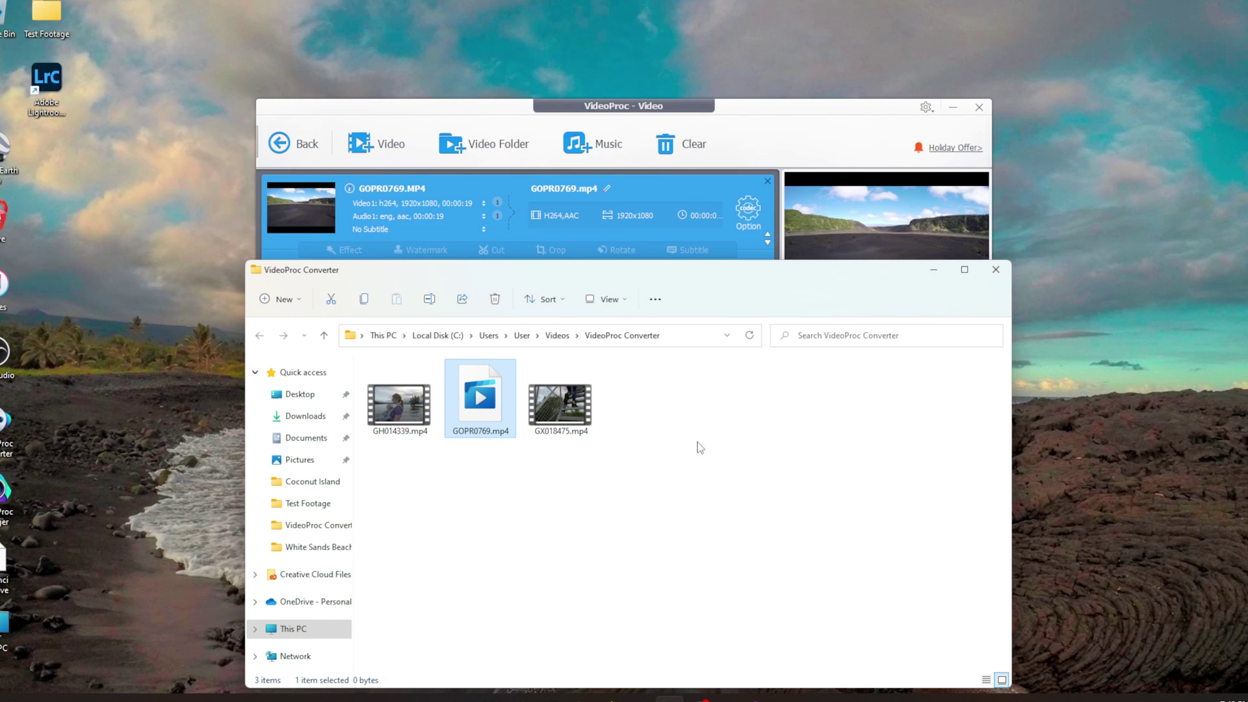
{"action": "double_click", "coordinate": [479, 404]}
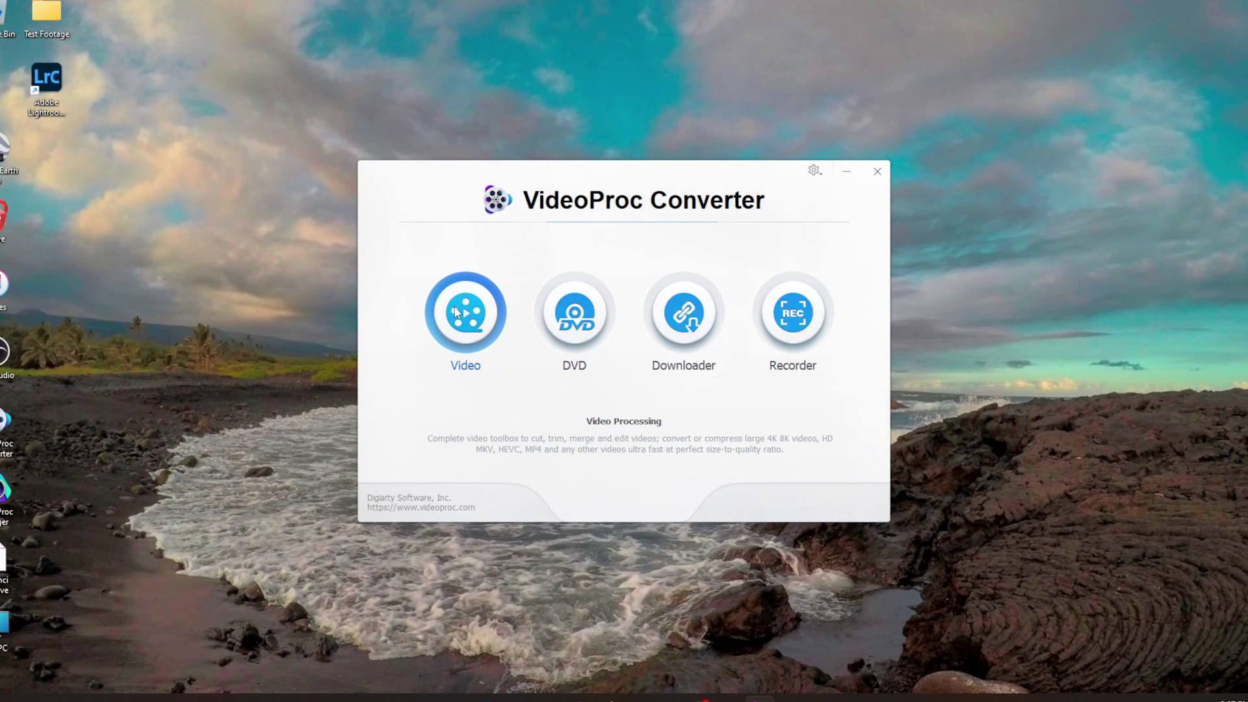
Step: Load GOPR1849.MP4 from the Test Footage folder for video processing and play its preview
{"action": "left_click", "coordinate": [463, 320]}
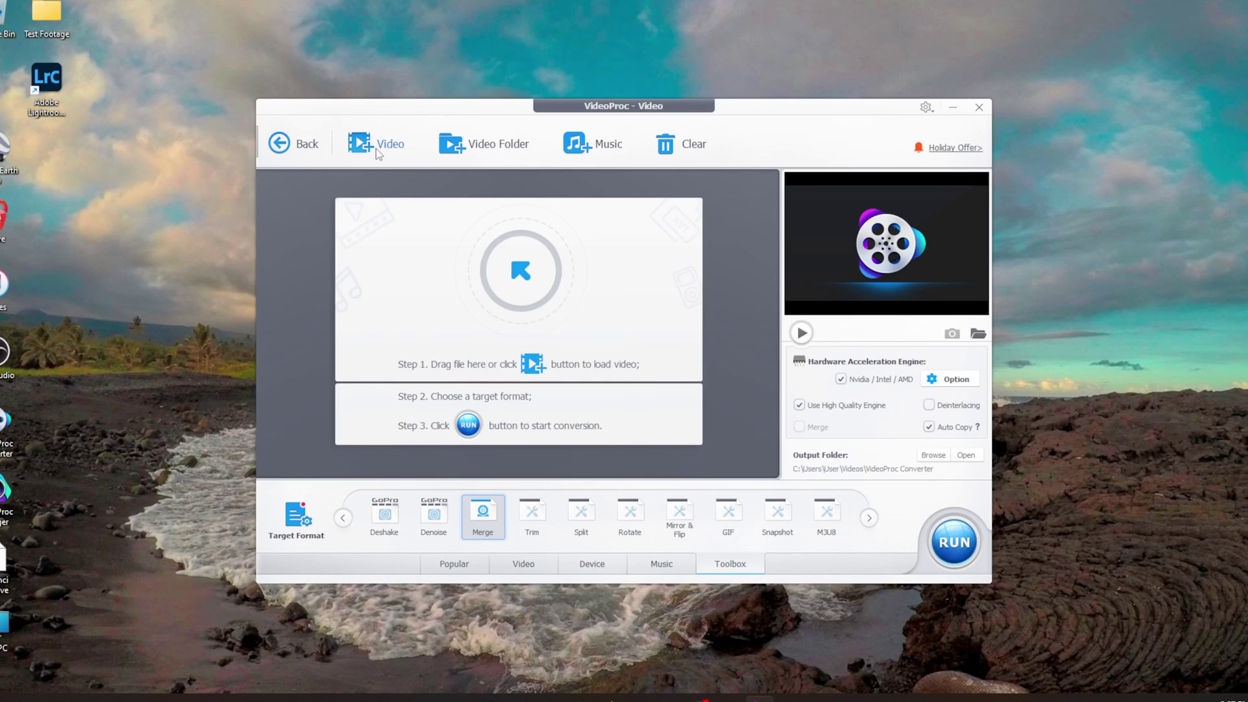
{"action": "left_click", "coordinate": [376, 148]}
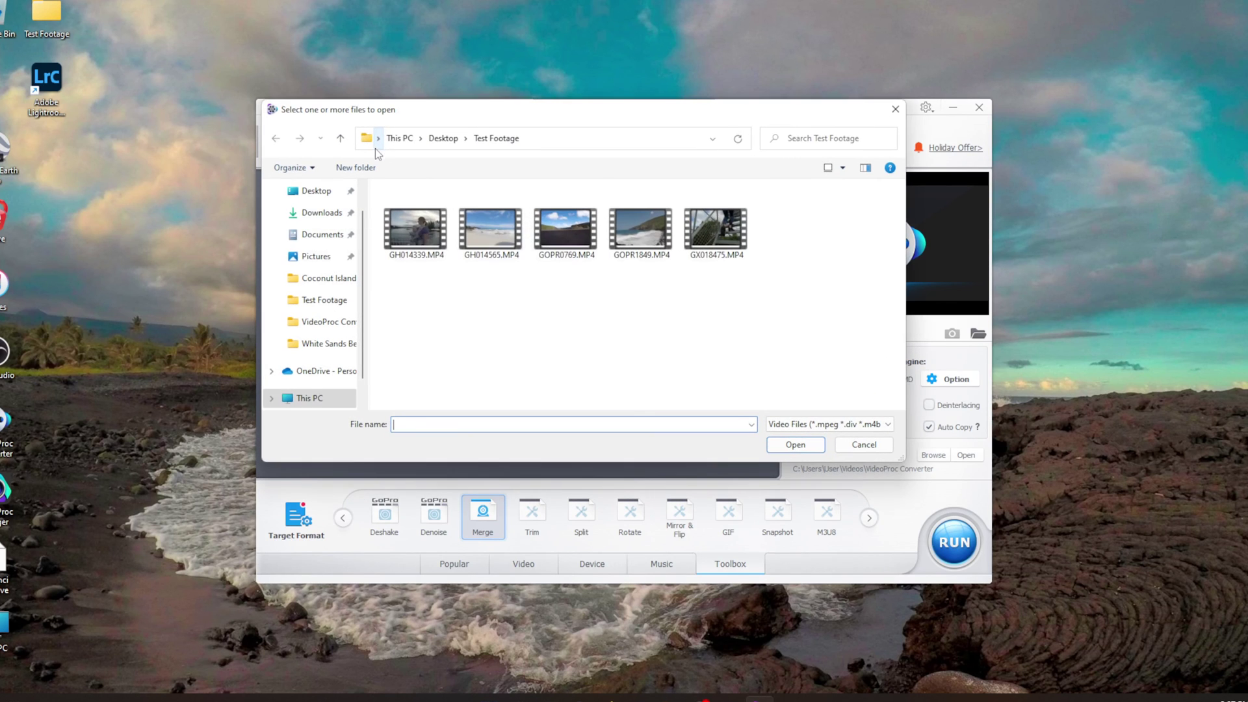
{"action": "left_click", "coordinate": [647, 243]}
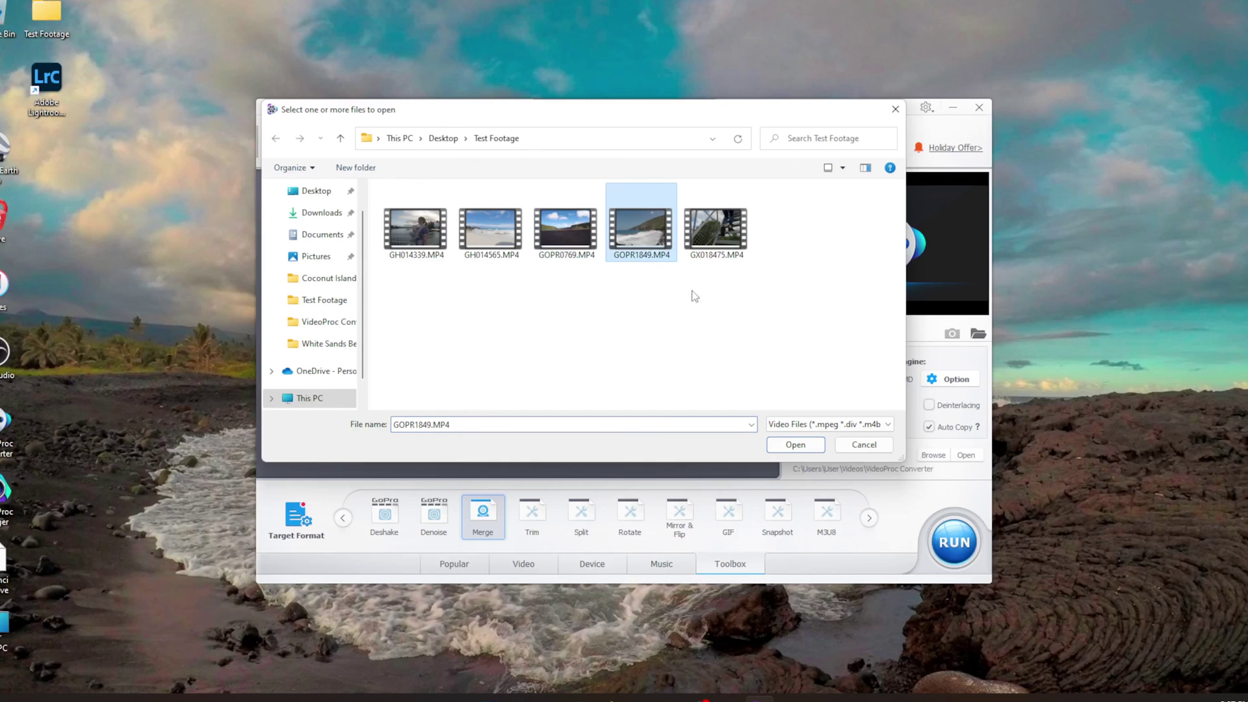
{"action": "left_click", "coordinate": [794, 446]}
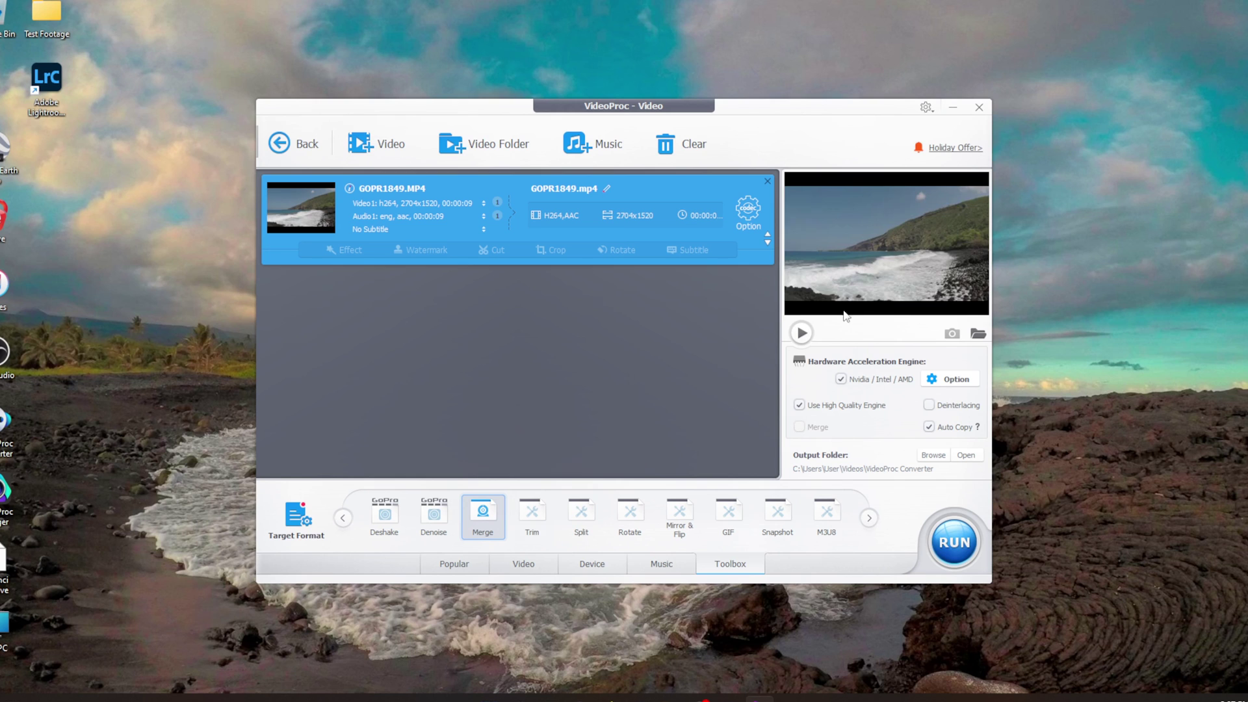
{"action": "left_click", "coordinate": [804, 334]}
Step: Trim GOPR1849 to the section from 00:00:00 to 00:00:05, apply it, and recheck the trim settings
{"action": "left_click", "coordinate": [534, 515]}
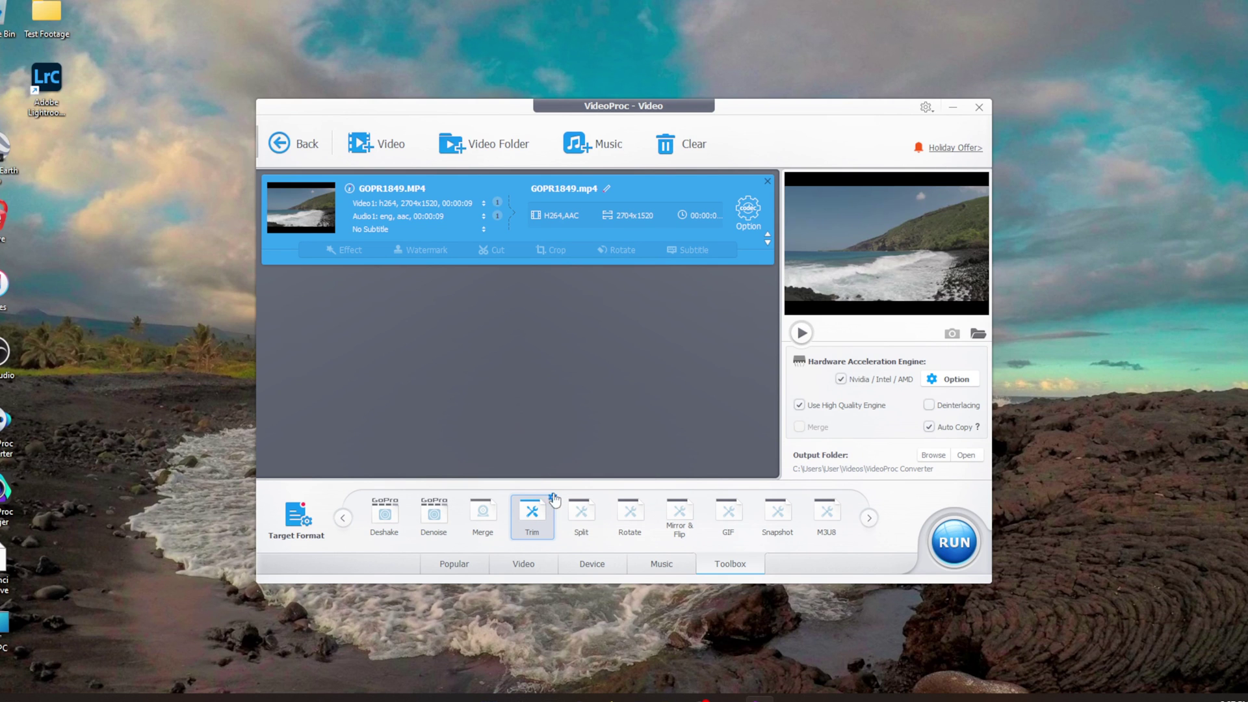
{"action": "left_click", "coordinate": [552, 499]}
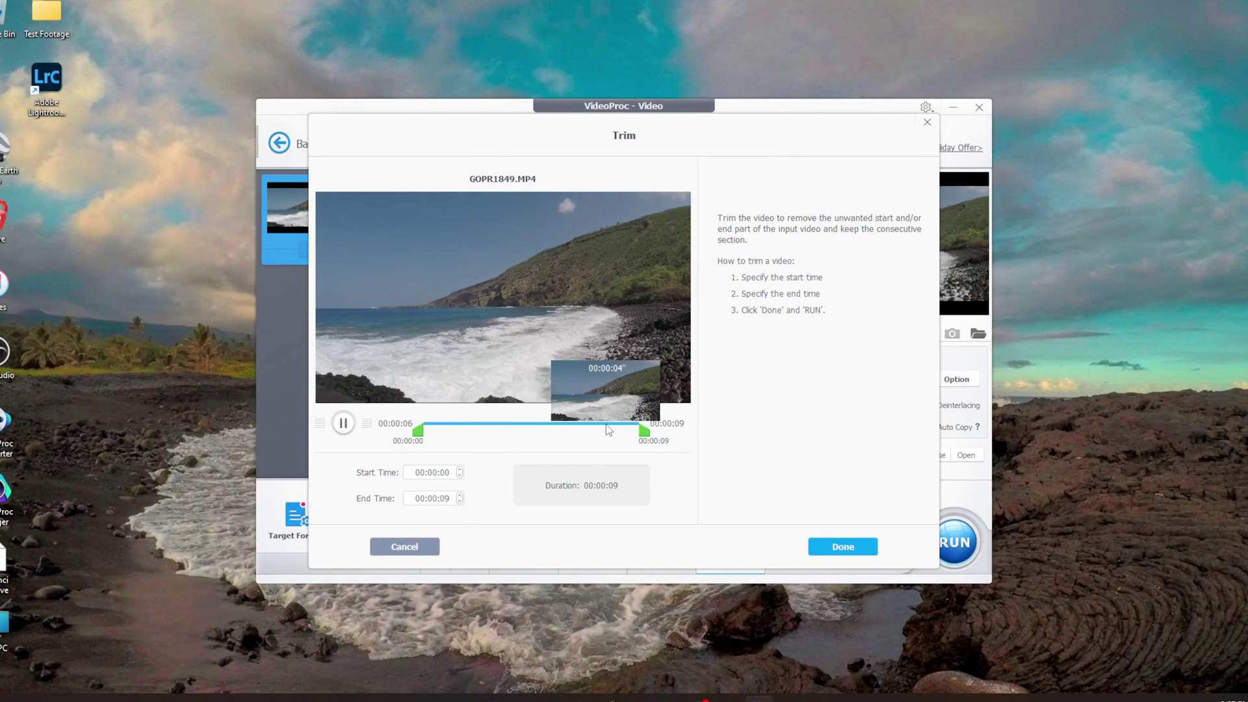
{"action": "left_click_drag", "start_coordinate": [644, 430], "coordinate": [556, 442]}
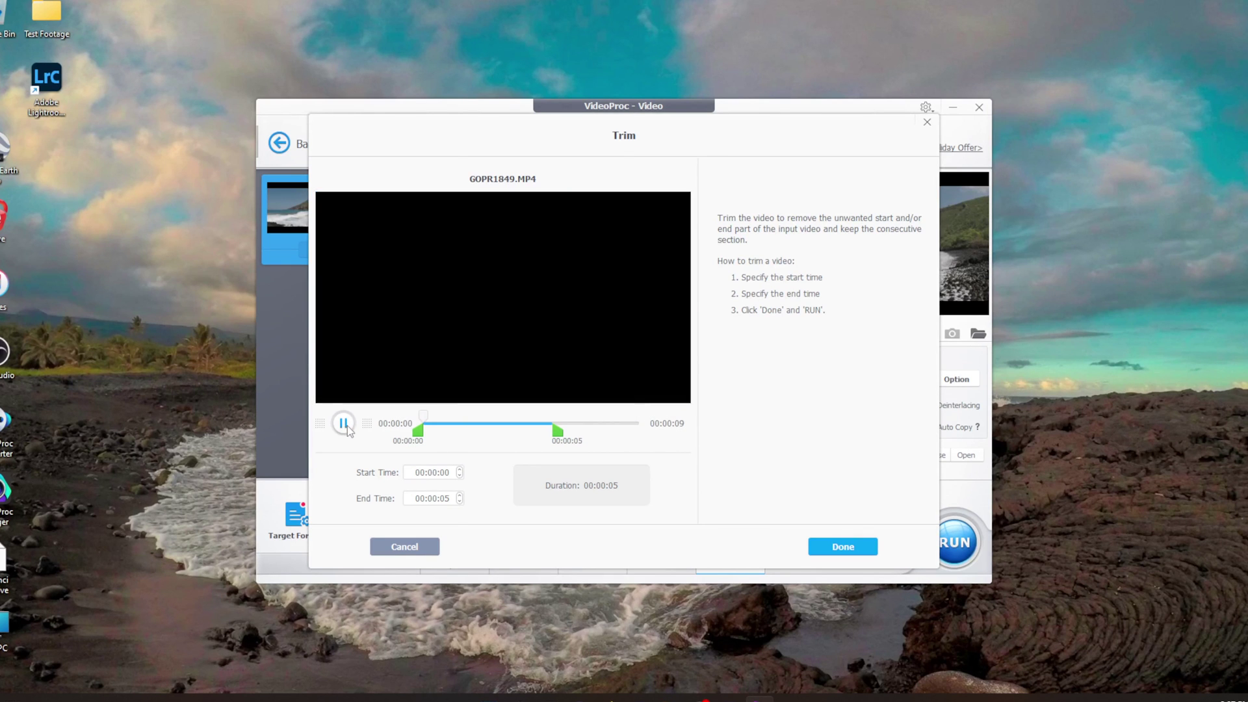
{"action": "left_click", "coordinate": [343, 423]}
{"action": "left_click", "coordinate": [442, 498]}
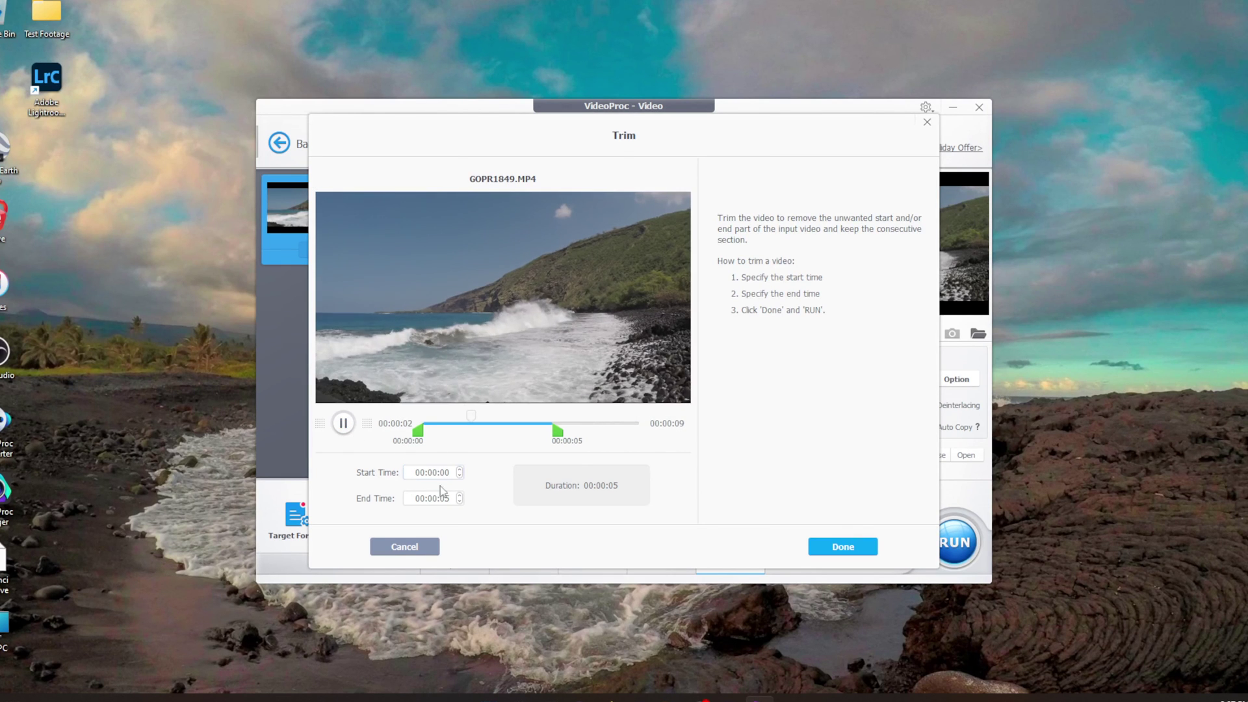
{"action": "left_click", "coordinate": [427, 480]}
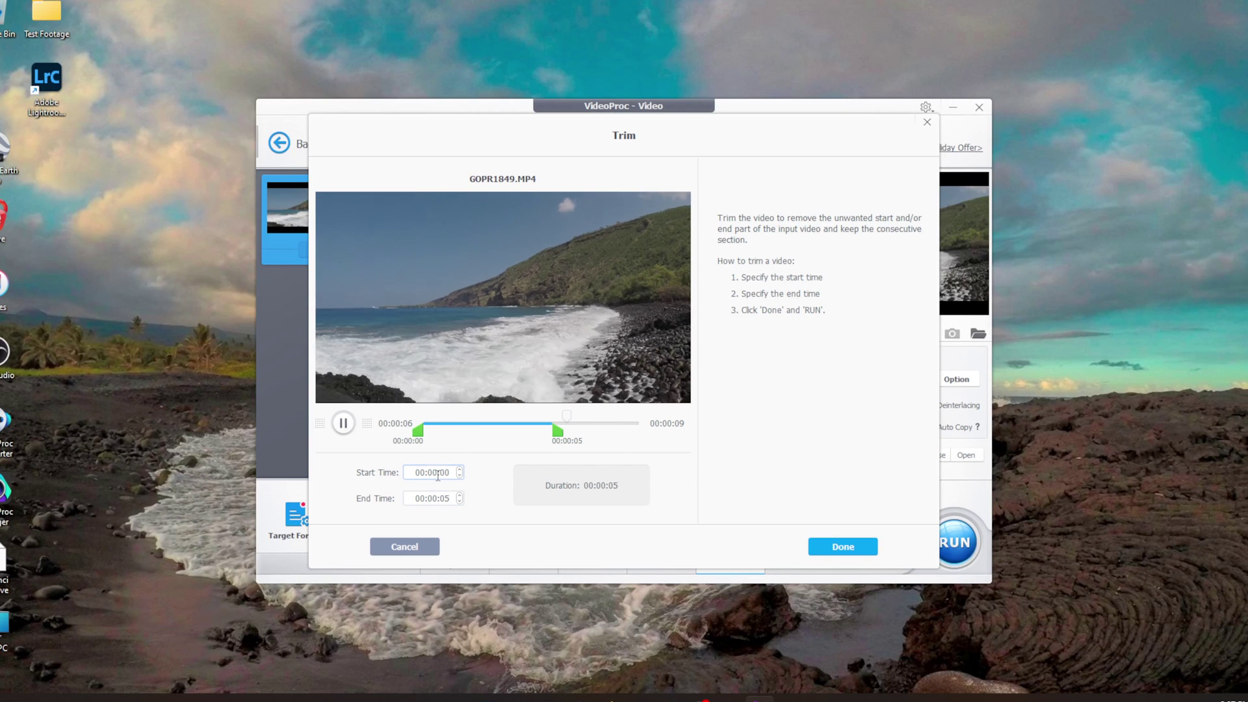
{"action": "left_click", "coordinate": [843, 547]}
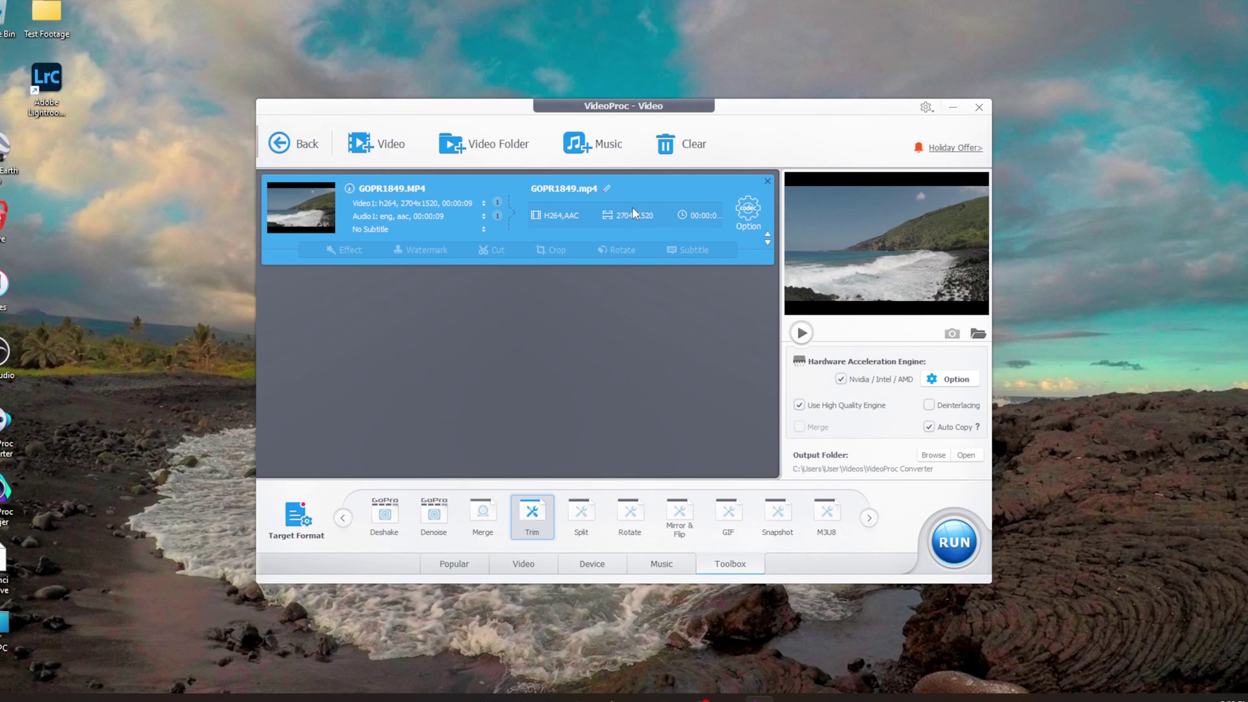
{"action": "left_click", "coordinate": [607, 189]}
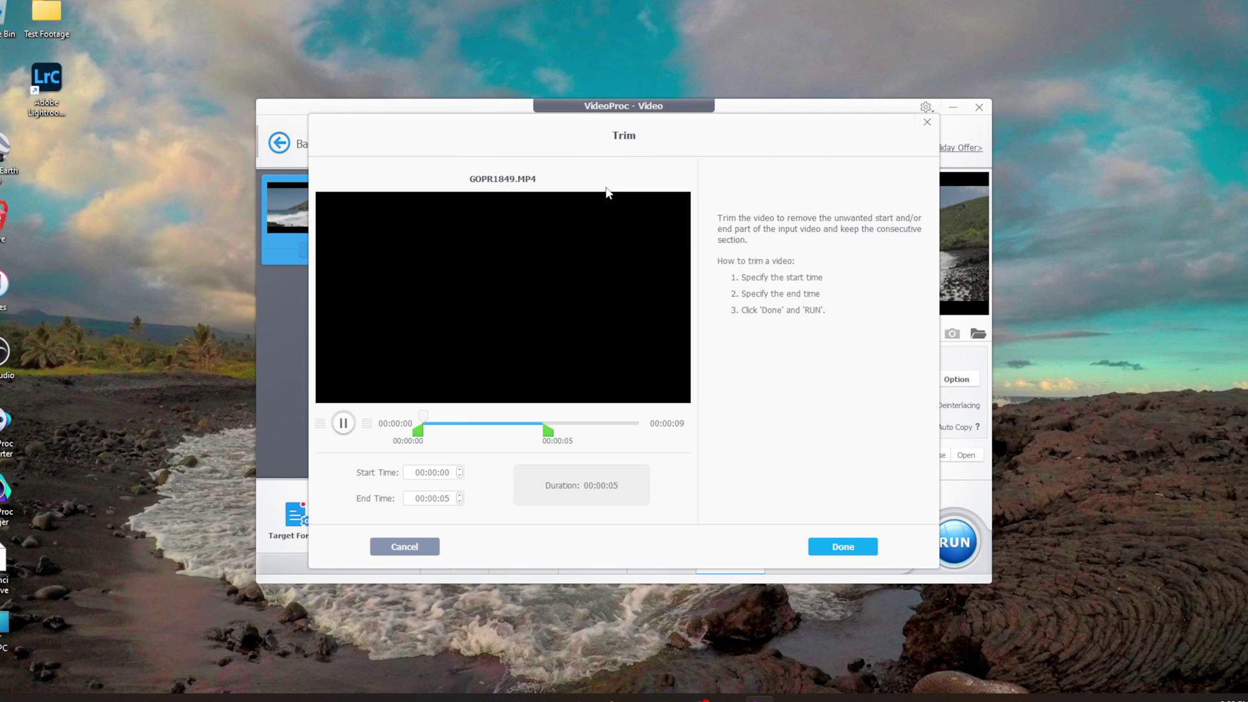
{"action": "left_click", "coordinate": [426, 547]}
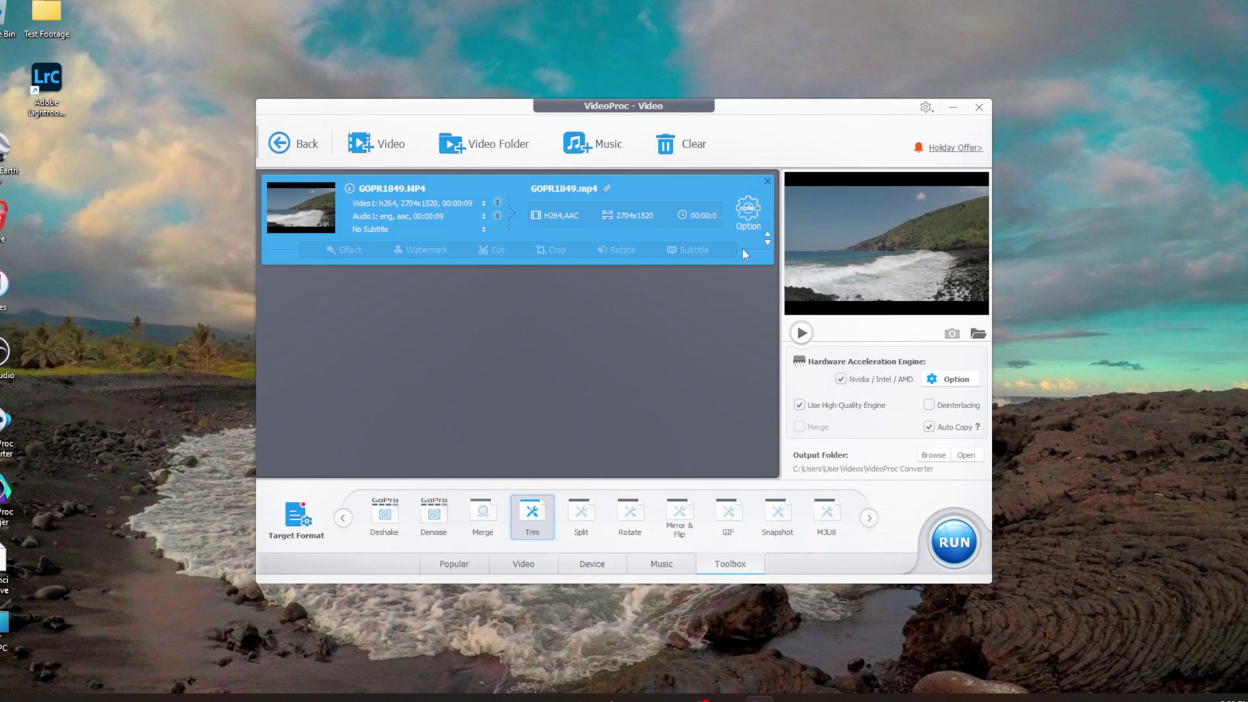
Step: Run the trim export of GOPR1849 and play the resulting GOPR1849.mp4 from the output folder
{"action": "left_click", "coordinate": [964, 541]}
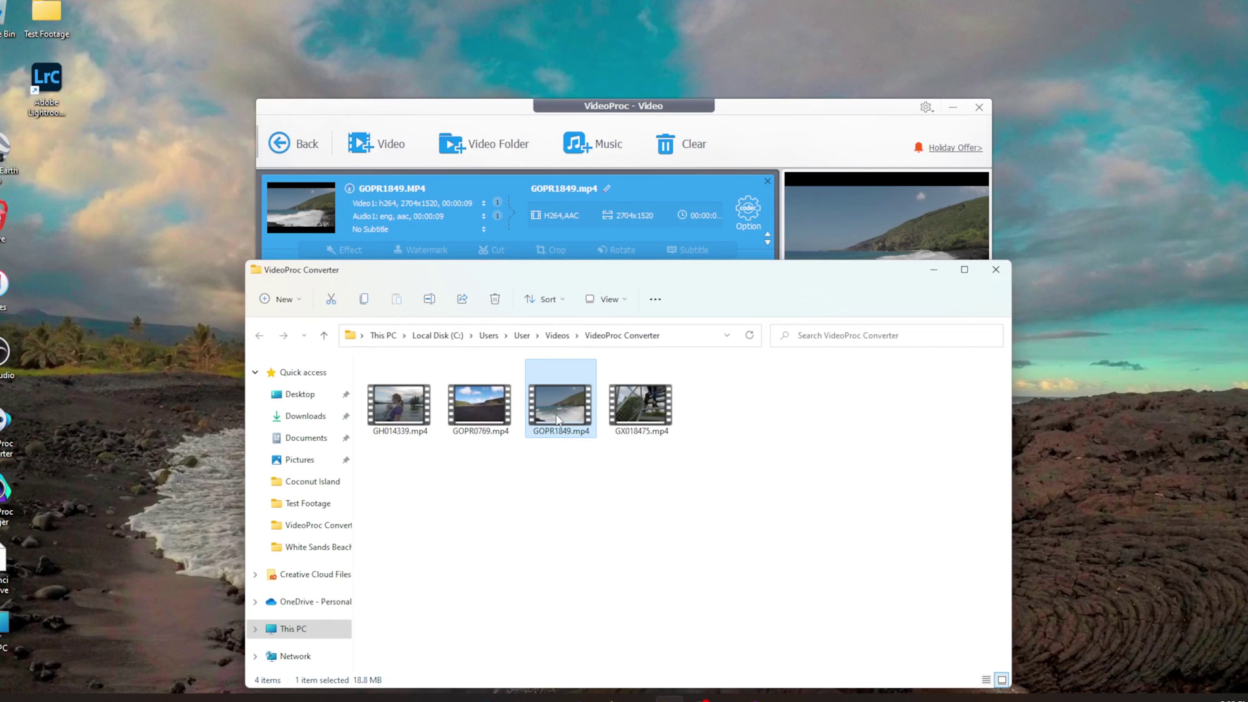
{"action": "double_click", "coordinate": [557, 417]}
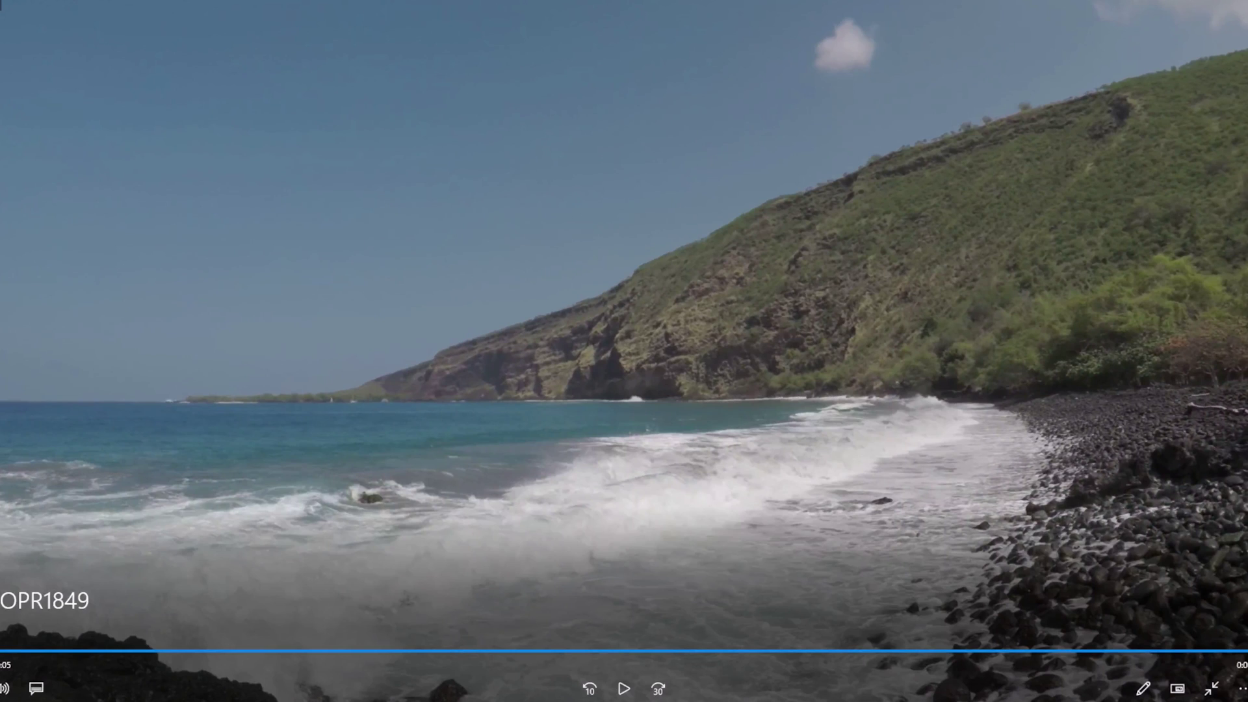
{"action": "left_click", "coordinate": [624, 688]}
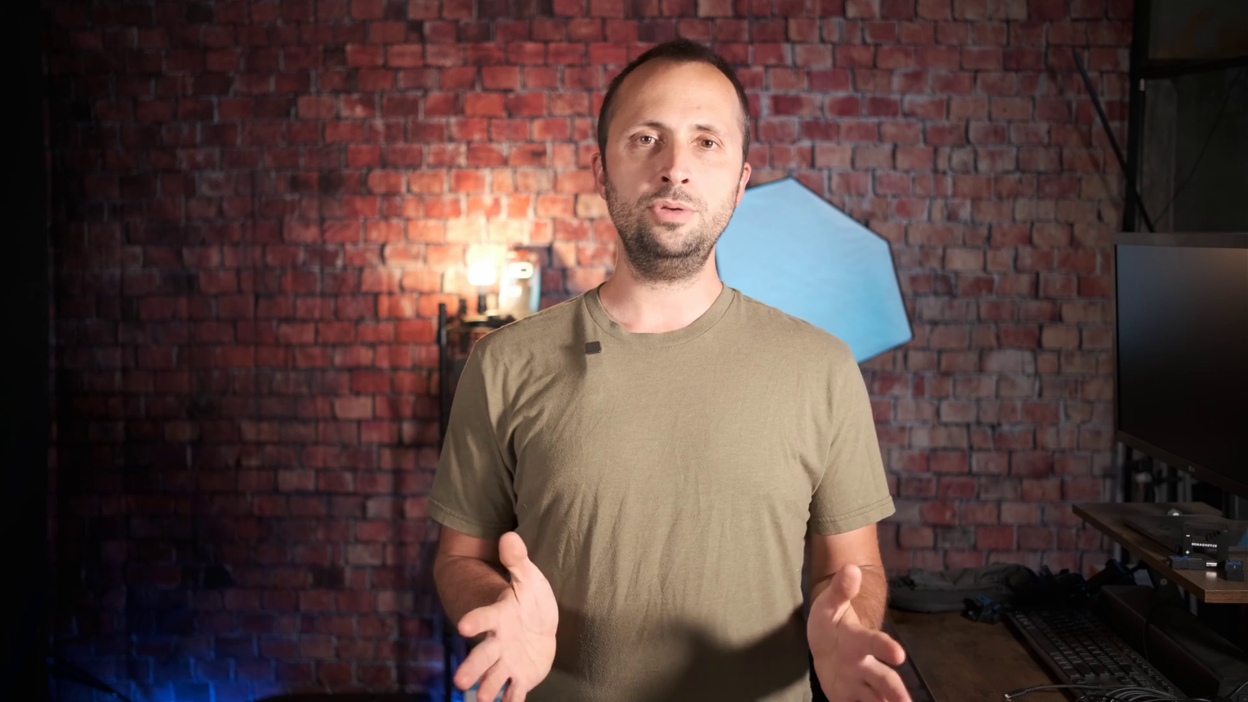